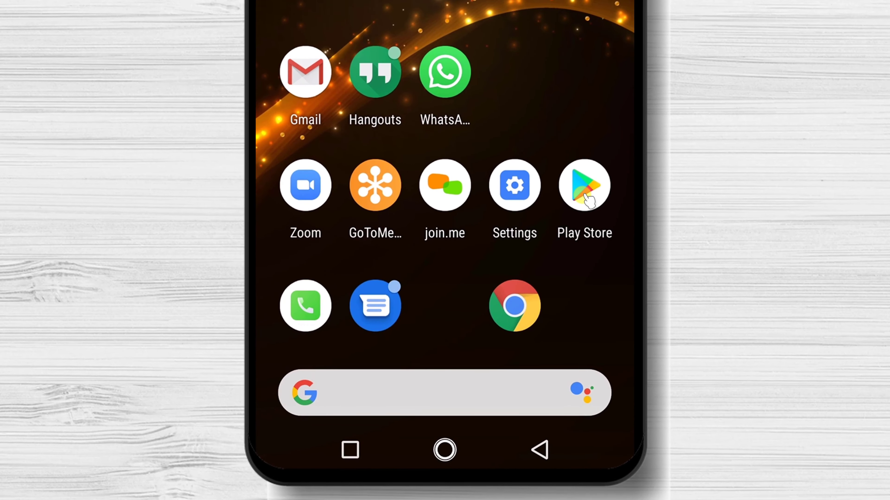
Step: Search the Play Store for 'viber' and launch Viber Messenger from its listing
left_click(587, 198)
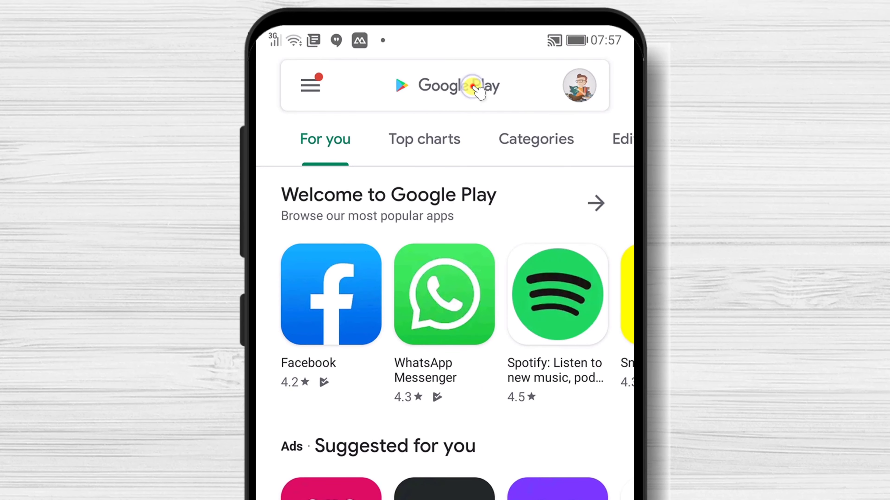
left_click(474, 87)
type("vib")
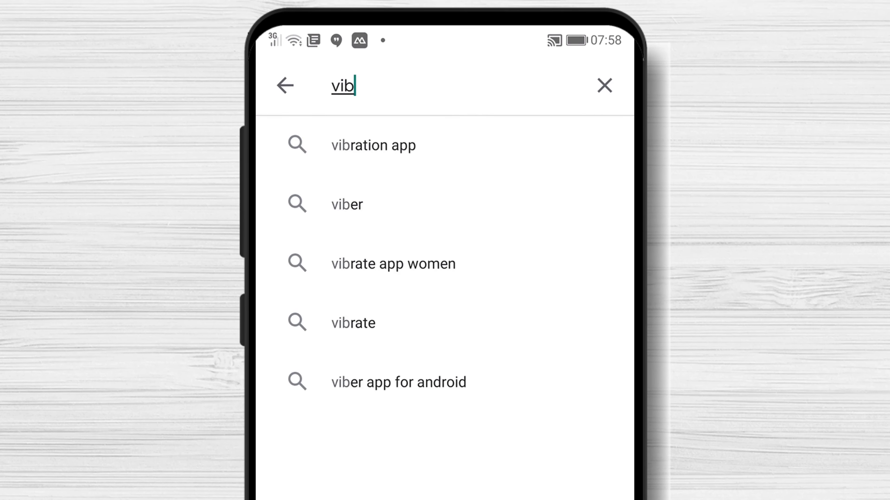
type("er")
left_click(381, 149)
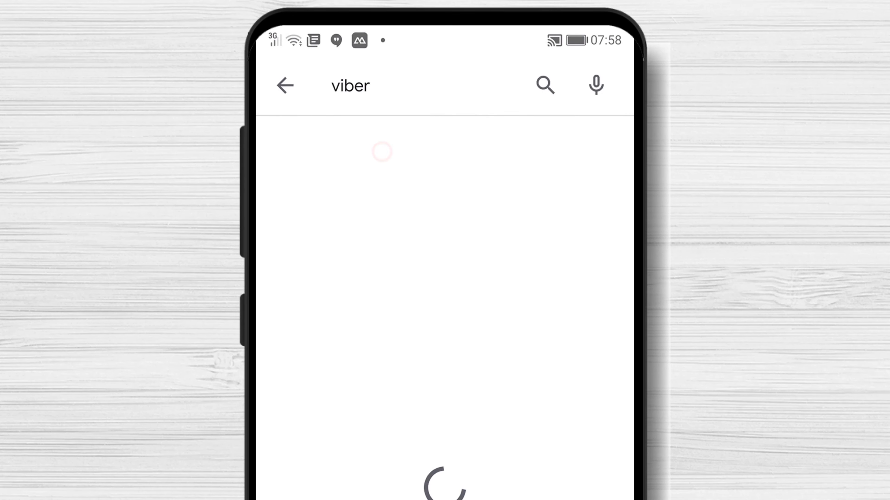
left_click(573, 154)
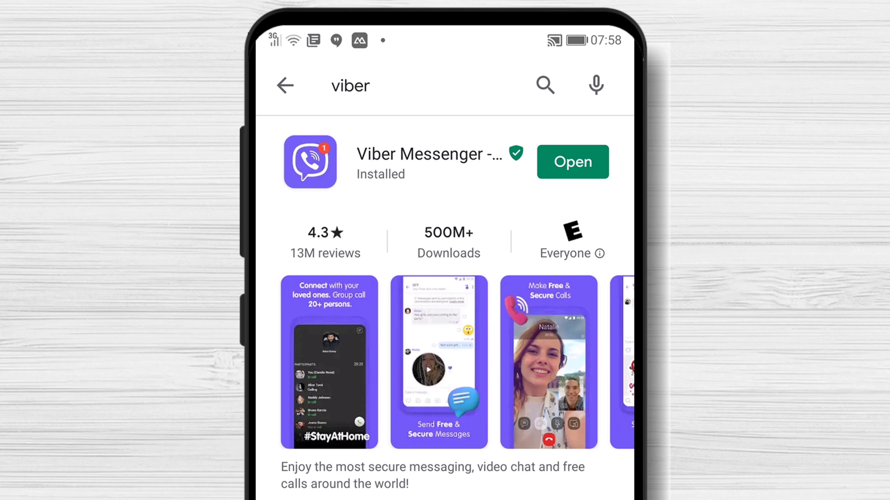
left_click(560, 162)
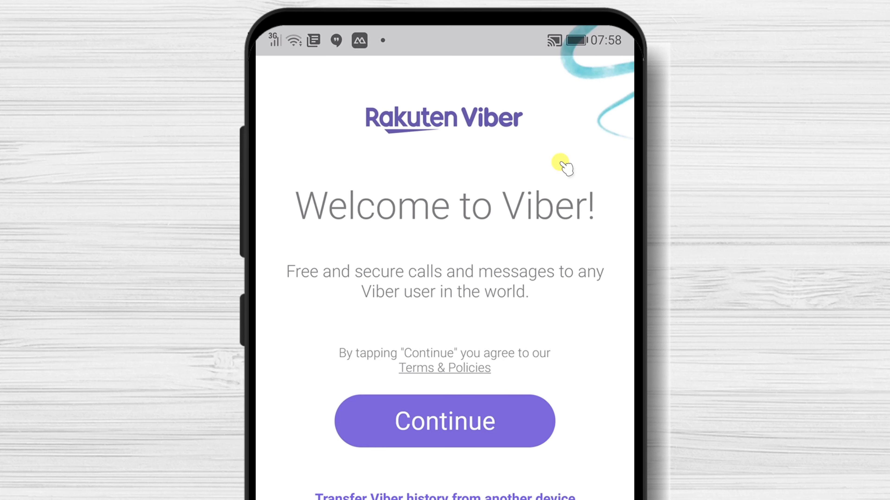
Step: Accept the terms, then enter and confirm the Romanian phone number
left_click(483, 435)
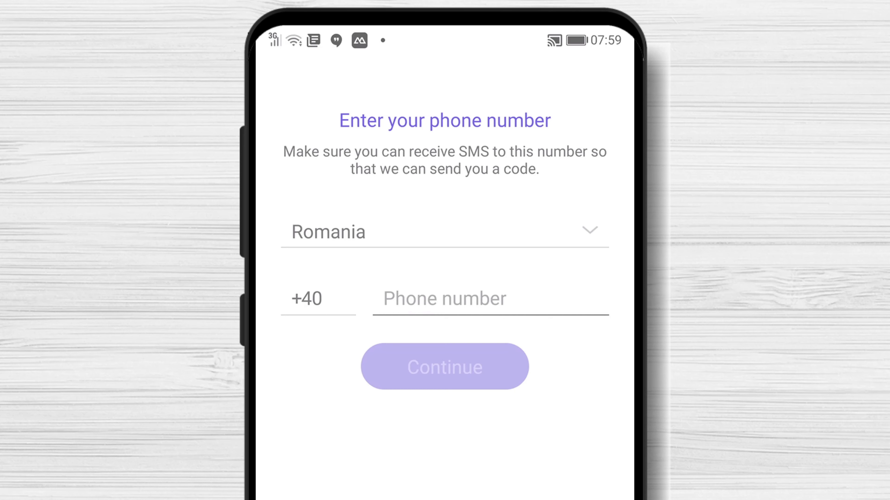
left_click(476, 364)
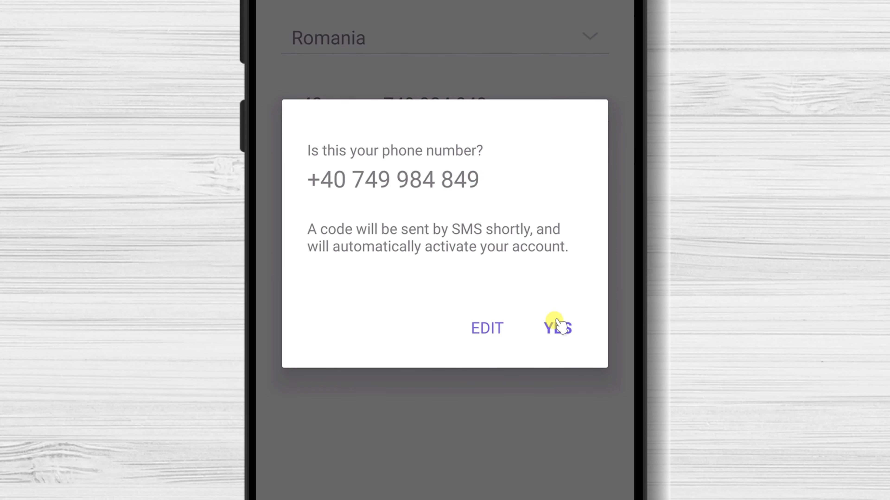
left_click(557, 326)
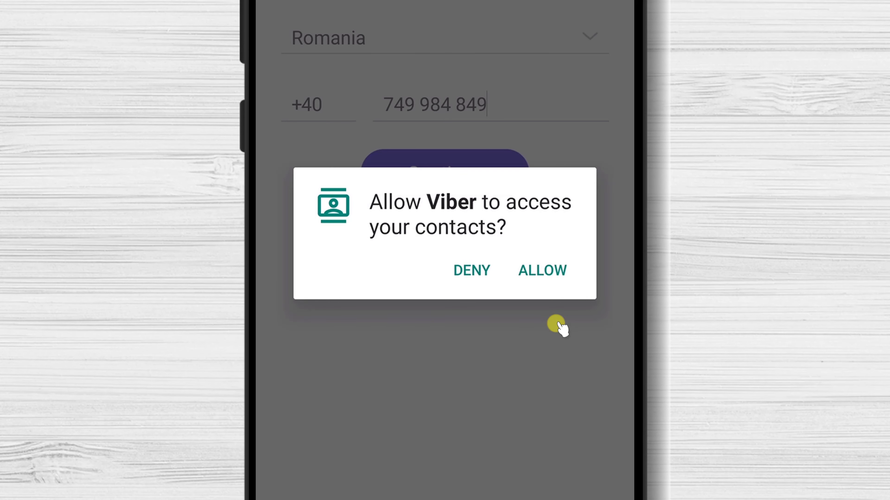
Step: Allow contacts and call logs access, then answer the activation call
left_click(552, 271)
left_click(557, 280)
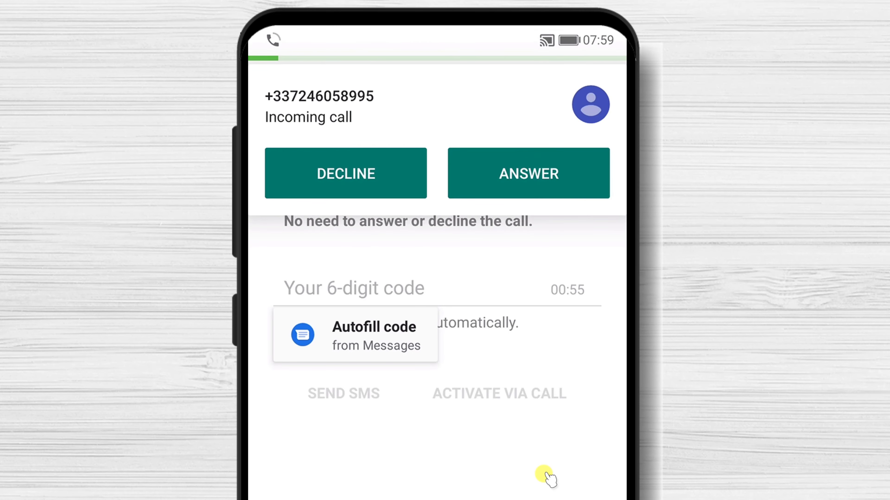
left_click(536, 177)
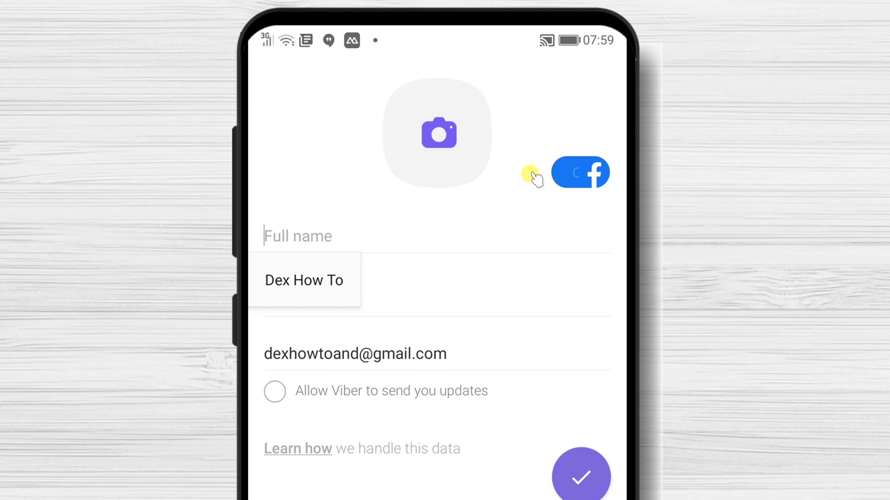
Step: Fill in the suggested name, set birth date 1/1/1980, and agree to receive updates
left_click(335, 255)
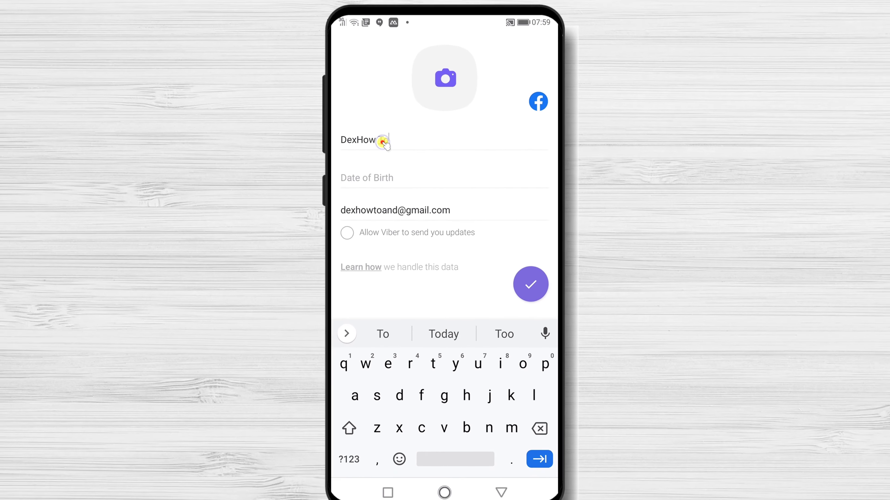
left_click(365, 274)
scroll(471, 249, "up", 12)
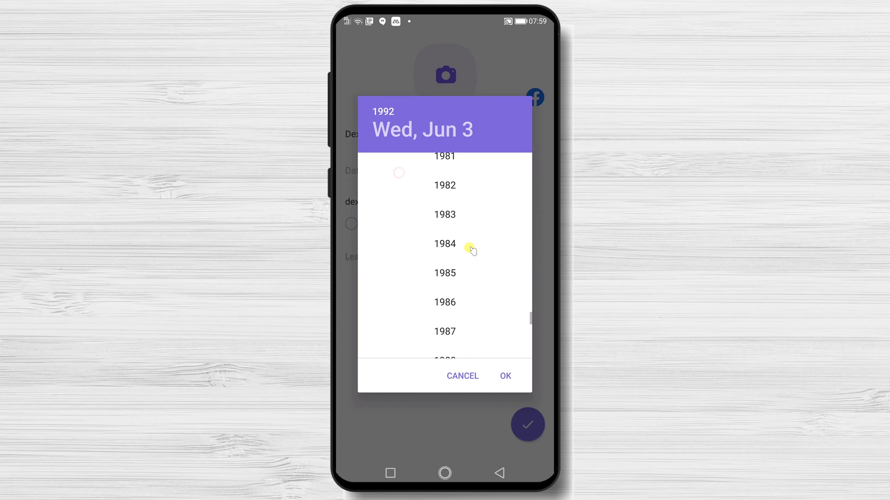
left_click(471, 248)
left_click(380, 173)
left_click(380, 173)
left_click(380, 173)
left_click(380, 173)
left_click(379, 173)
left_click(423, 224)
left_click(505, 376)
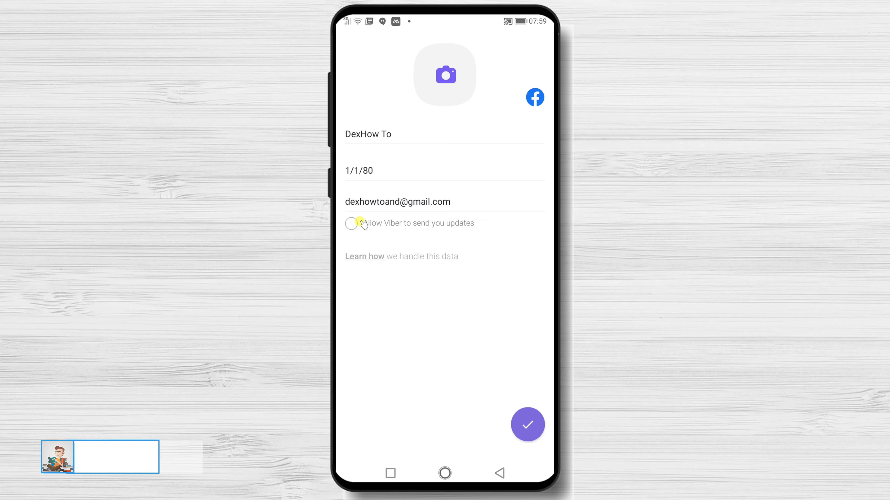
left_click(352, 224)
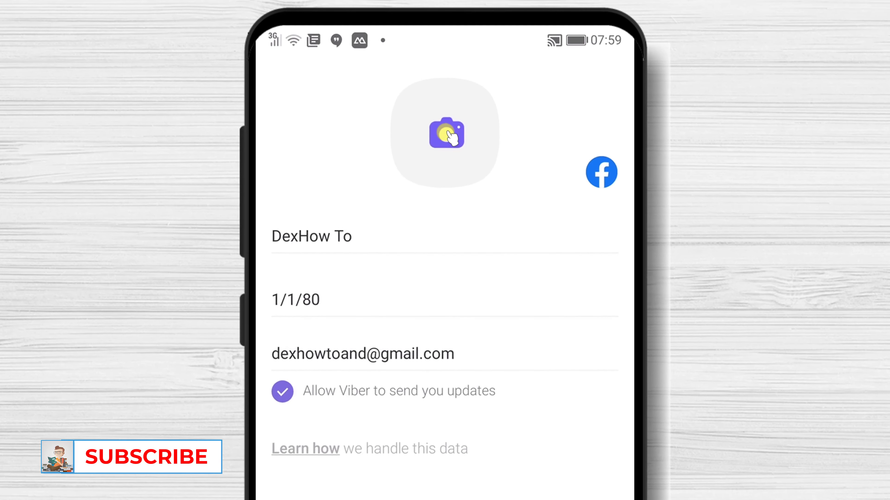
Step: Set the cartoon reader image from the gallery as the cropped profile photo
left_click(449, 138)
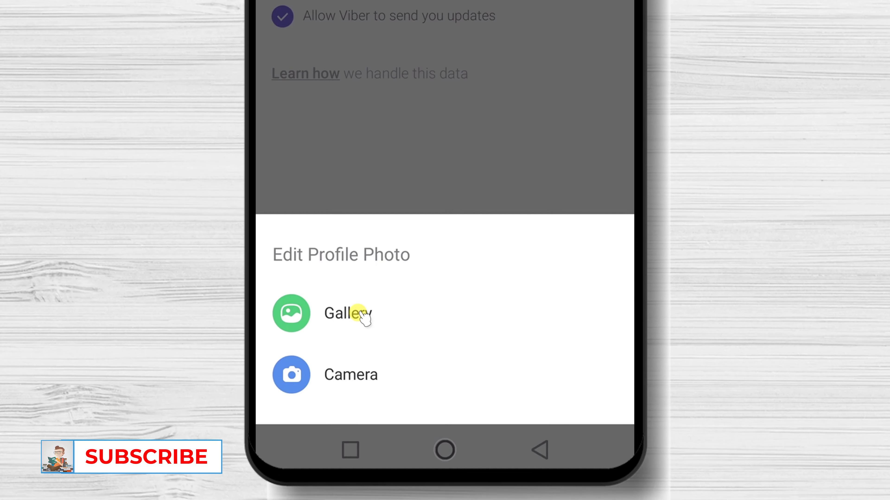
left_click(361, 314)
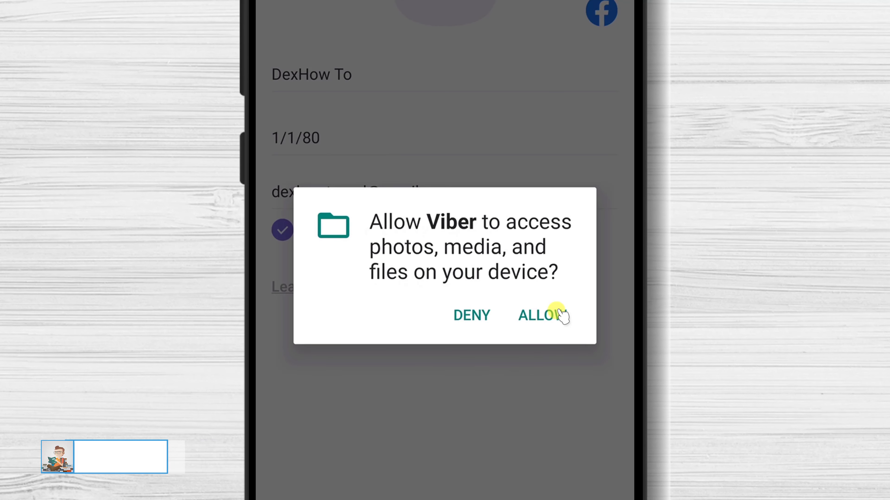
left_click(557, 311)
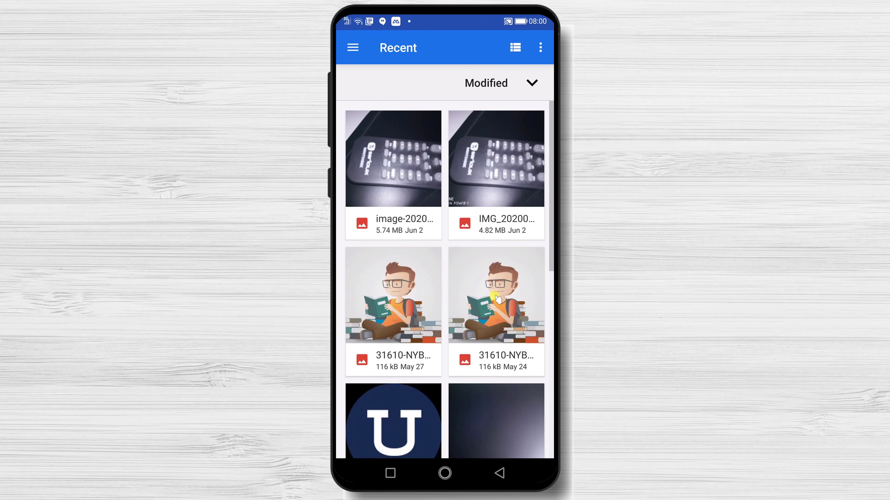
left_click(385, 293)
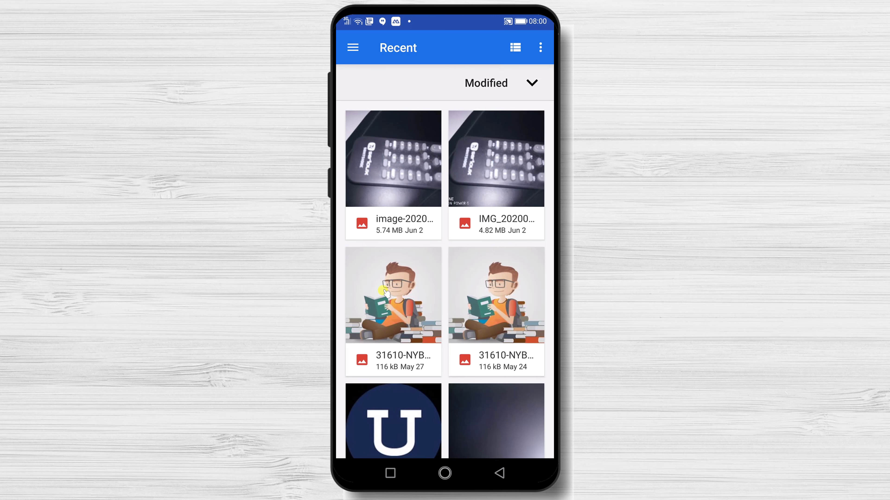
left_click_drag(460, 317, 471, 319)
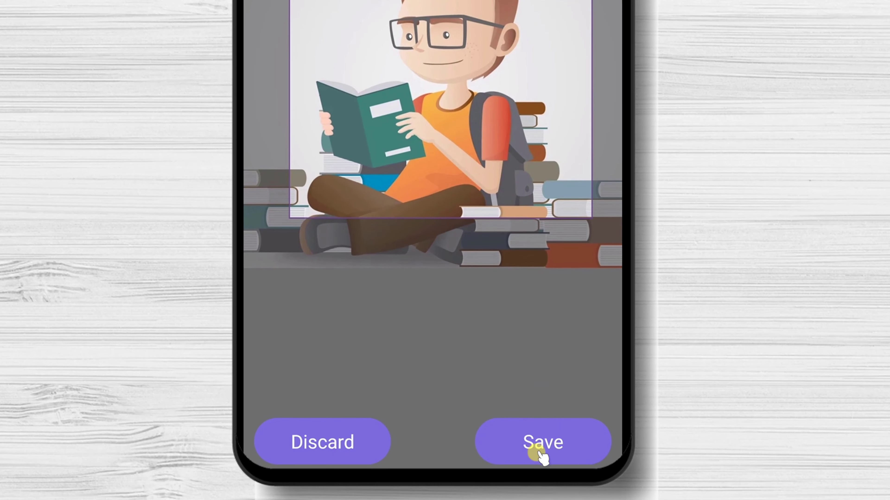
left_click(539, 454)
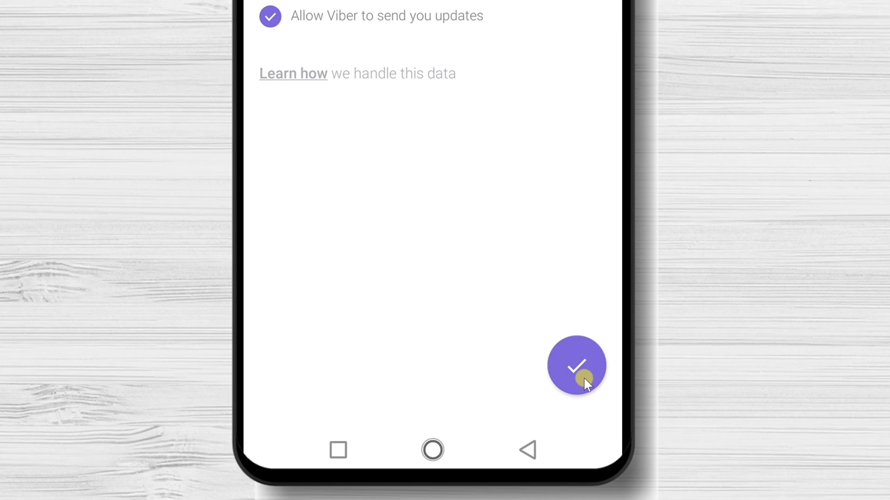
Step: Confirm the profile and allow camera, audio, phone call and location permissions
left_click(591, 372)
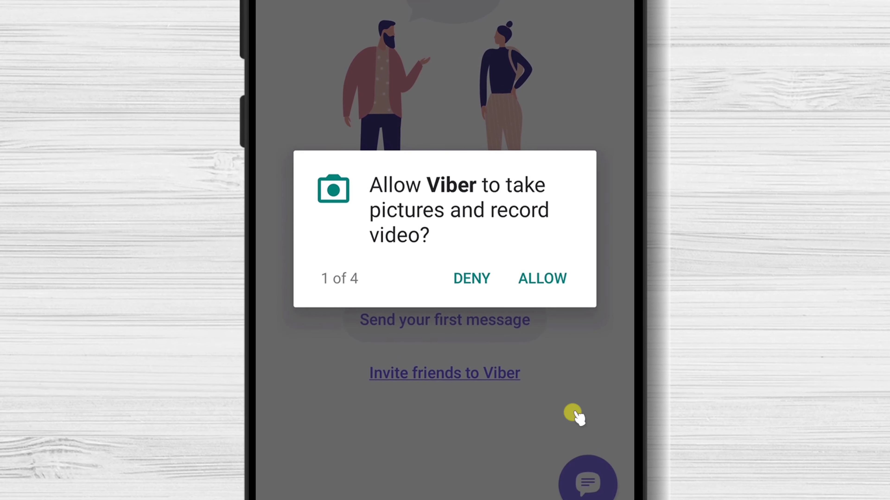
left_click(546, 278)
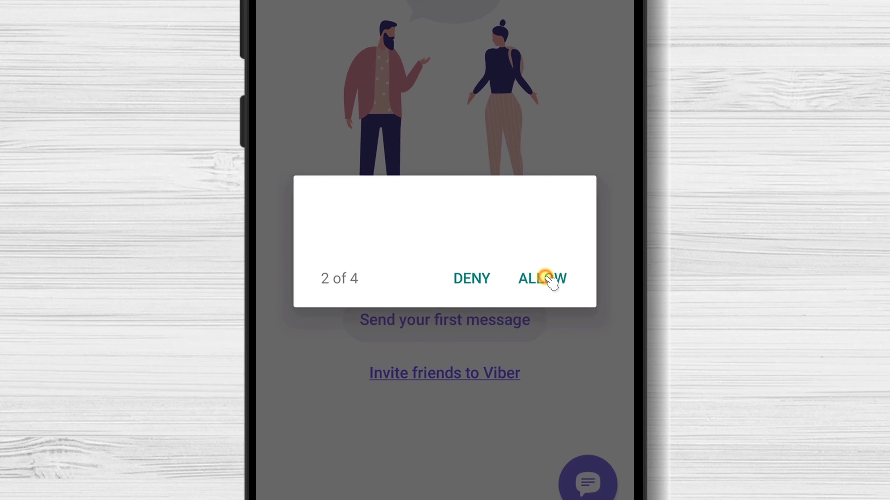
left_click(546, 278)
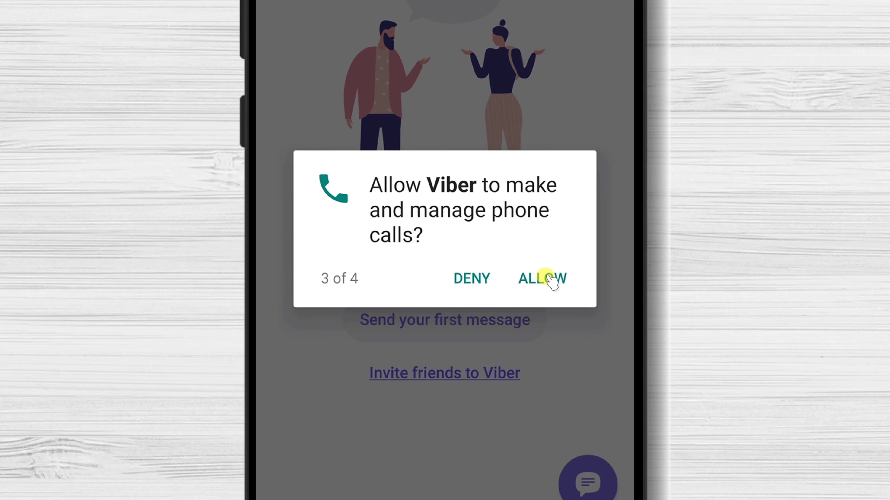
left_click(547, 278)
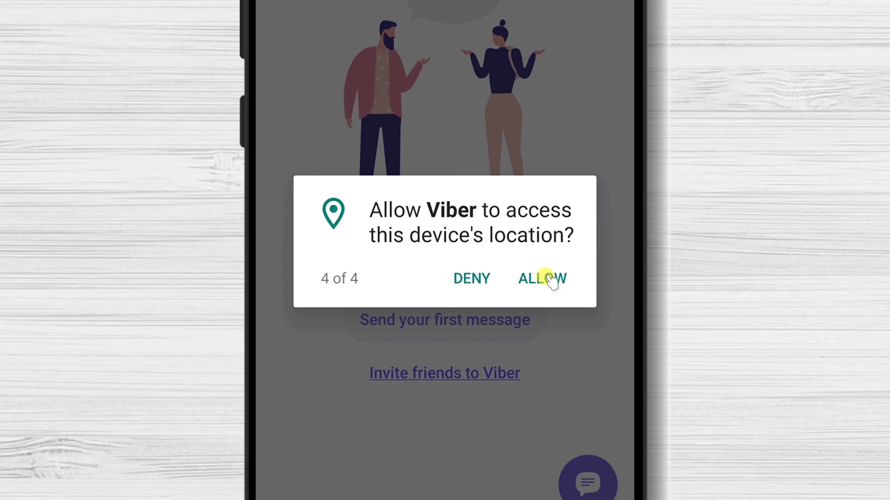
left_click(551, 279)
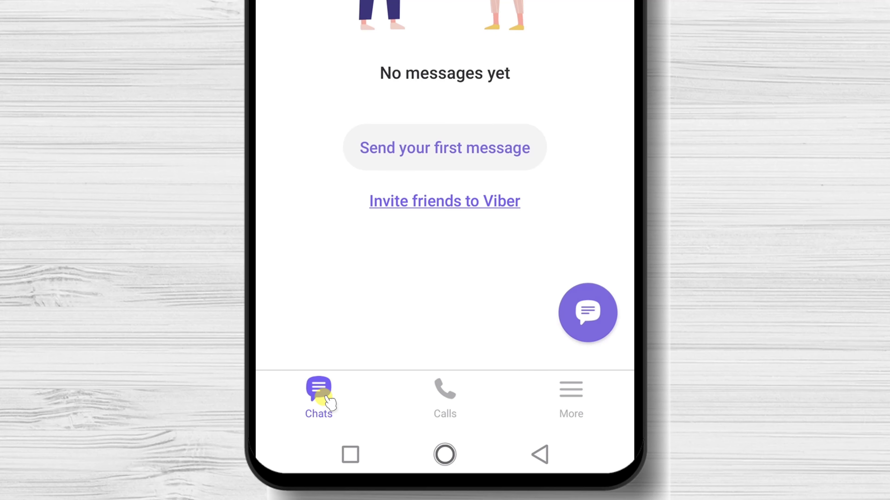
Step: Browse the contacts on the Calls tab, then switch to the More screen
left_click(439, 397)
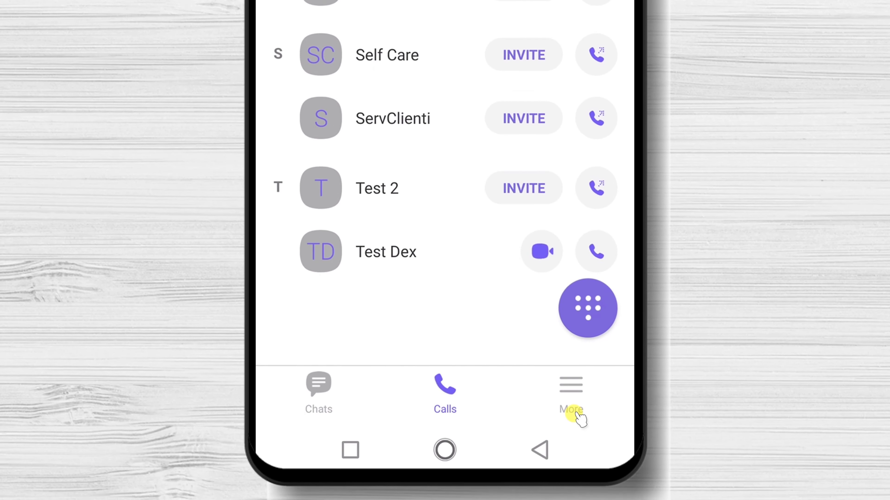
left_click(576, 414)
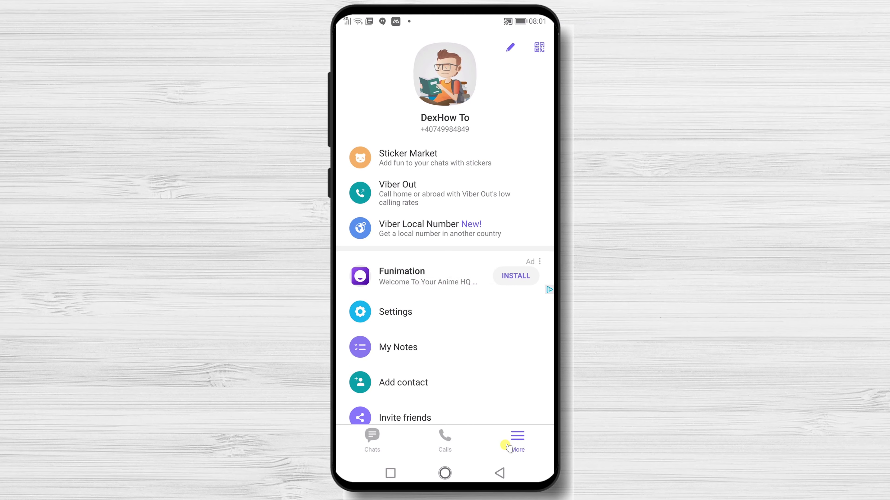
Step: Look at the profile editor, then go back and open Settings
left_click(510, 48)
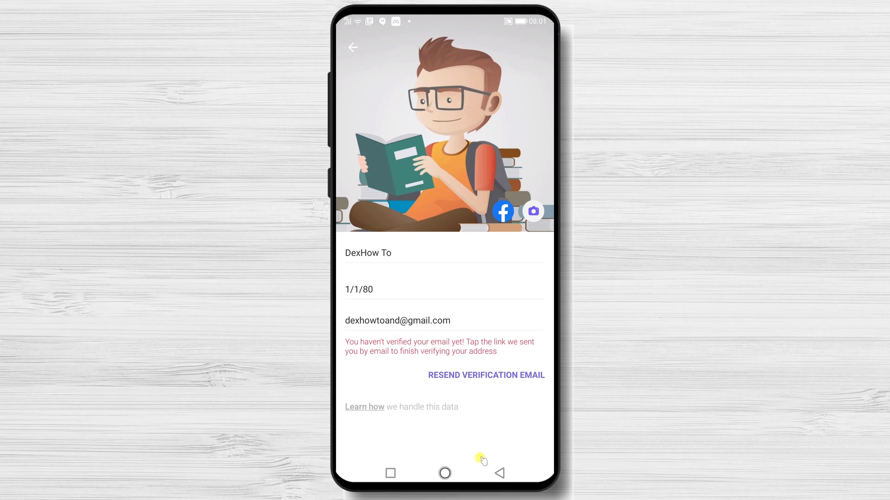
left_click(350, 45)
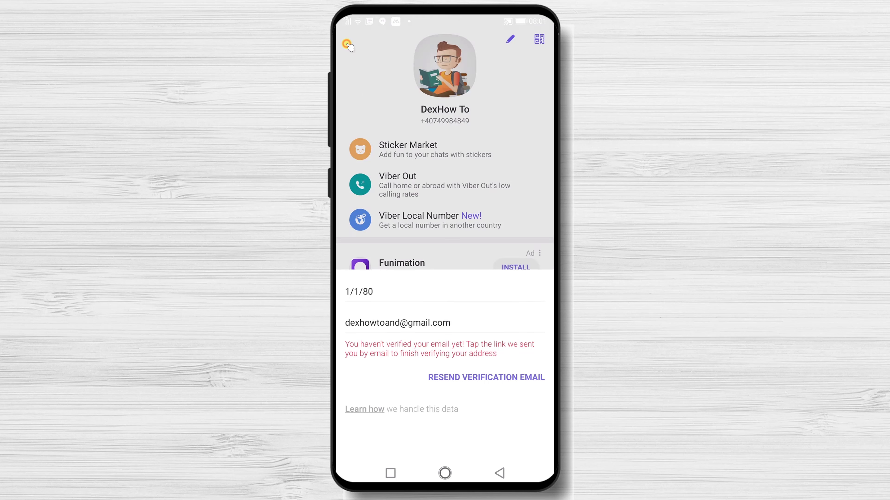
left_click_drag(496, 316, 496, 262)
left_click(410, 248)
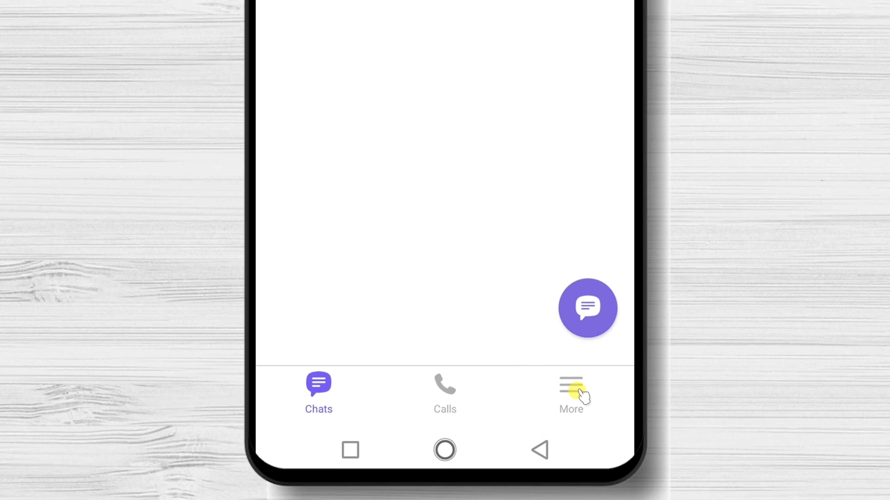
Step: Start a new contact from the More screen with the new phone number
left_click(578, 390)
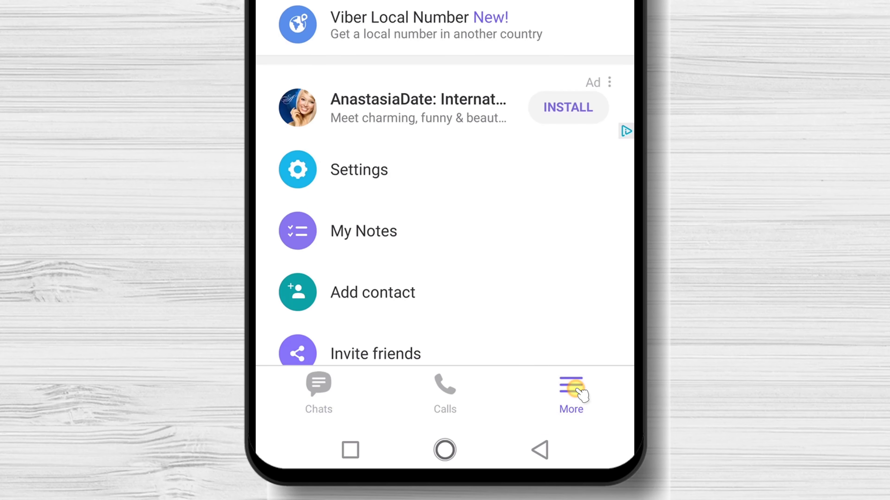
scroll(467, 285, "down", 3)
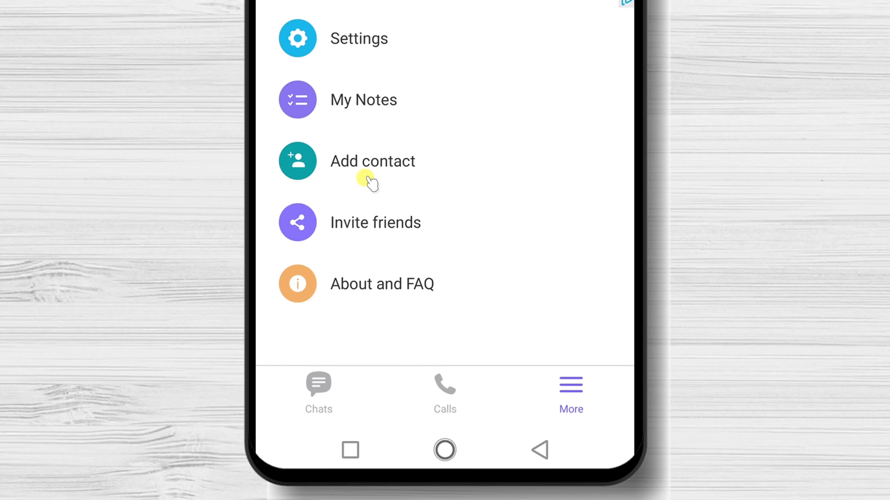
left_click(357, 161)
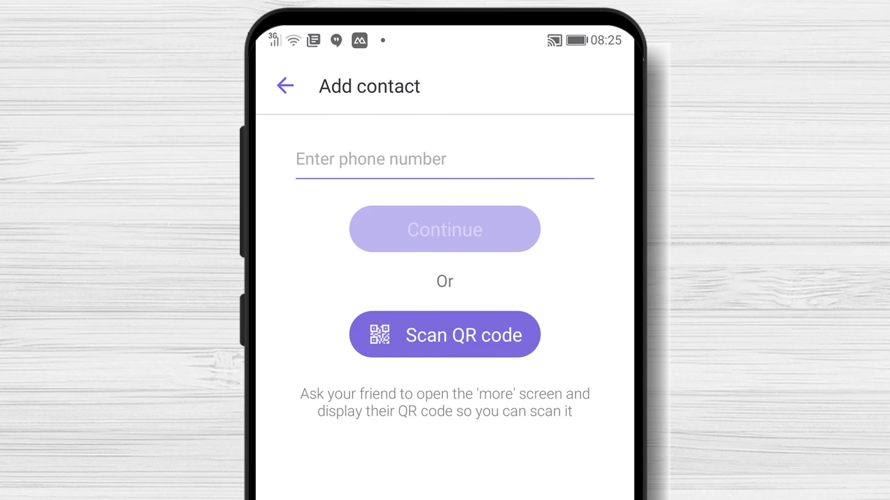
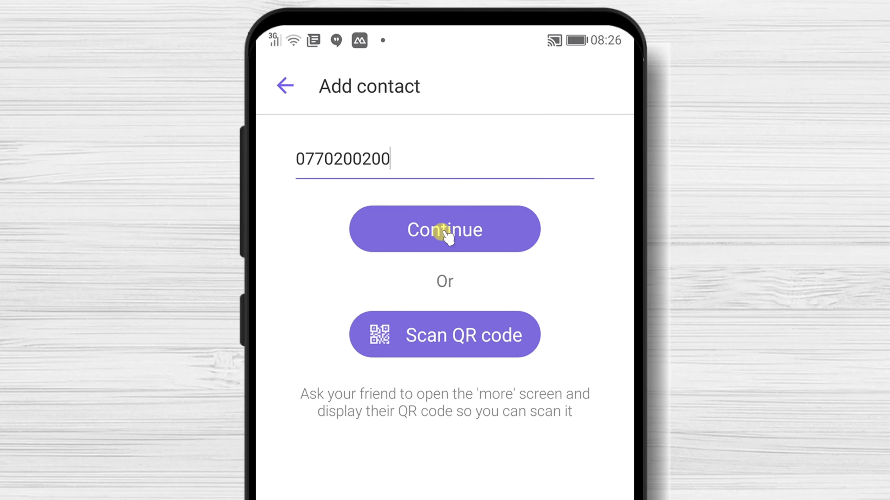
left_click(440, 231)
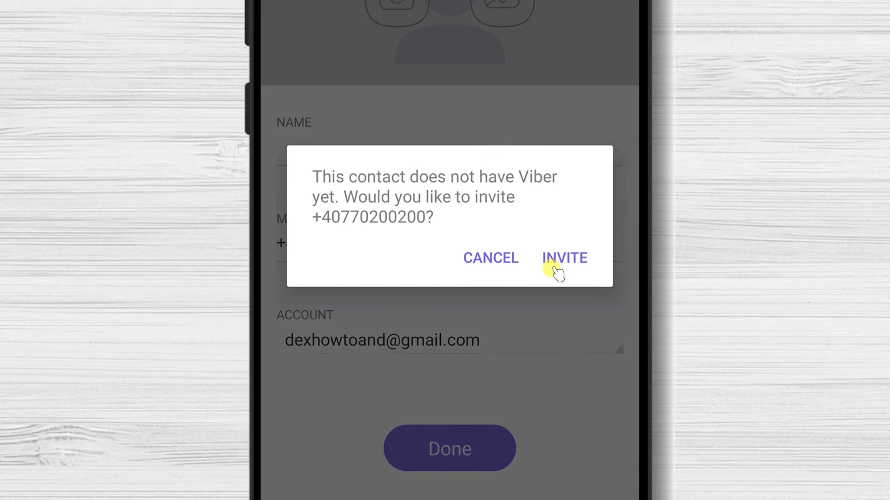
Step: Send the prefilled Viber invitation to that number via Messages and return to Viber
left_click(565, 259)
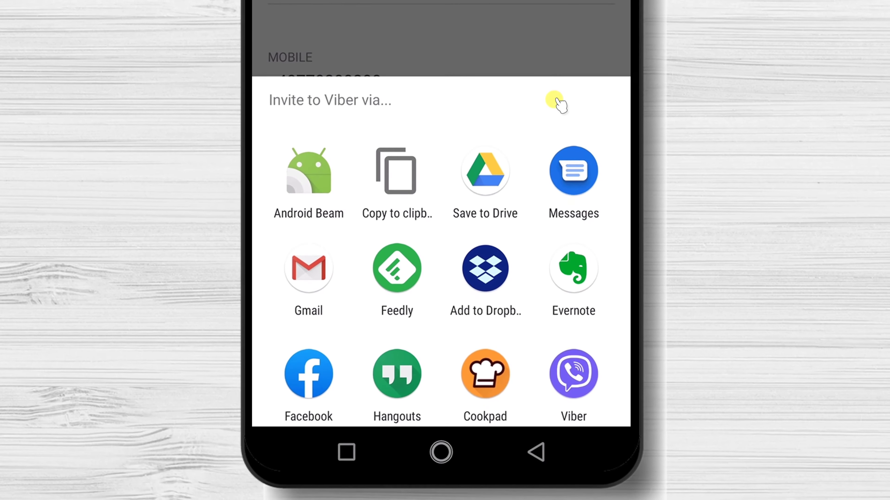
left_click(589, 175)
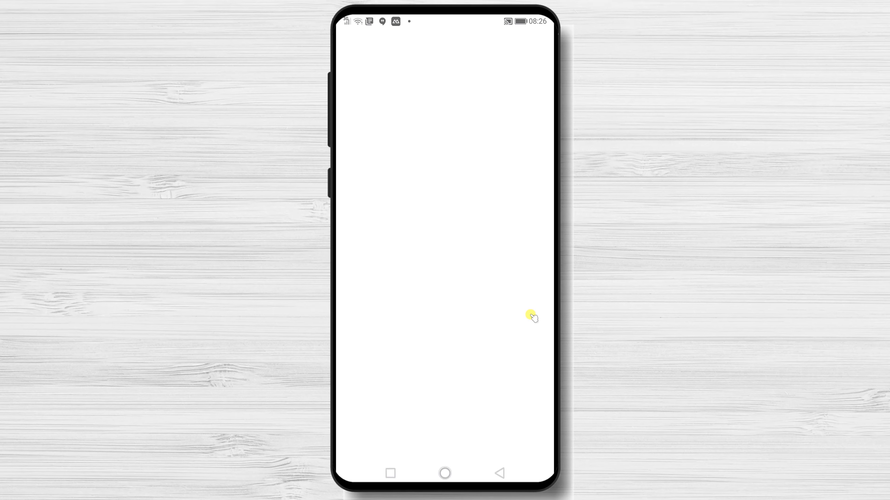
left_click(500, 378)
left_click(353, 448)
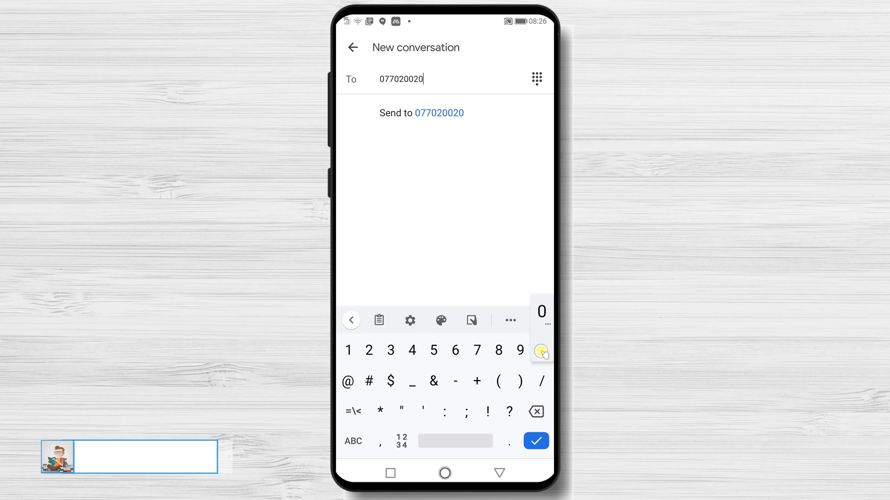
left_click(536, 441)
left_click(531, 288)
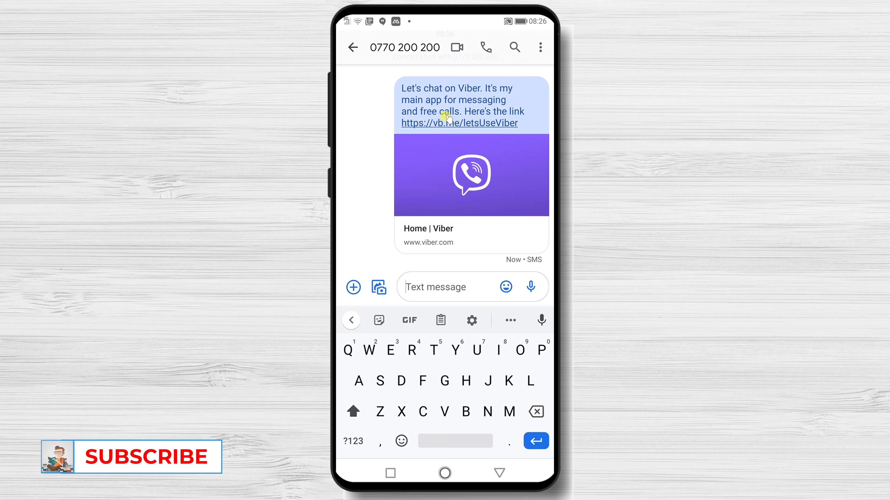
left_click(392, 477)
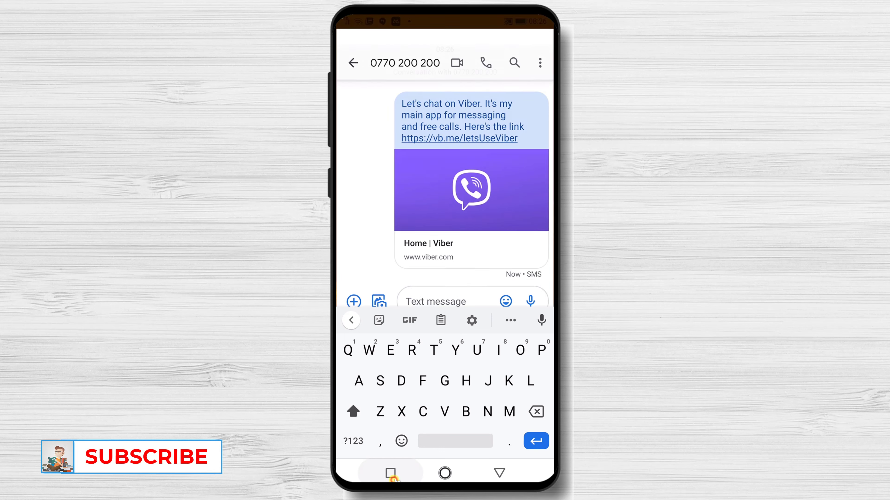
left_click(449, 273)
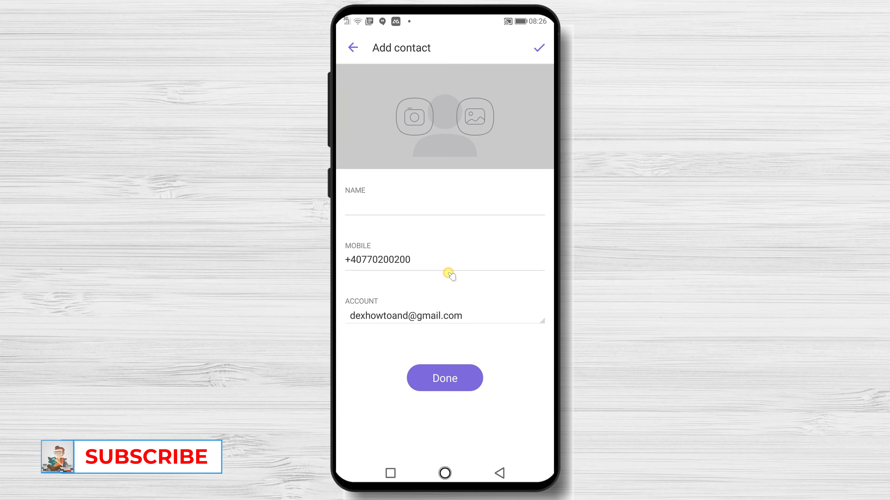
Step: Name the new contact 'Test 200', save it, and leave its contact page
left_click(398, 205)
left_click(433, 348)
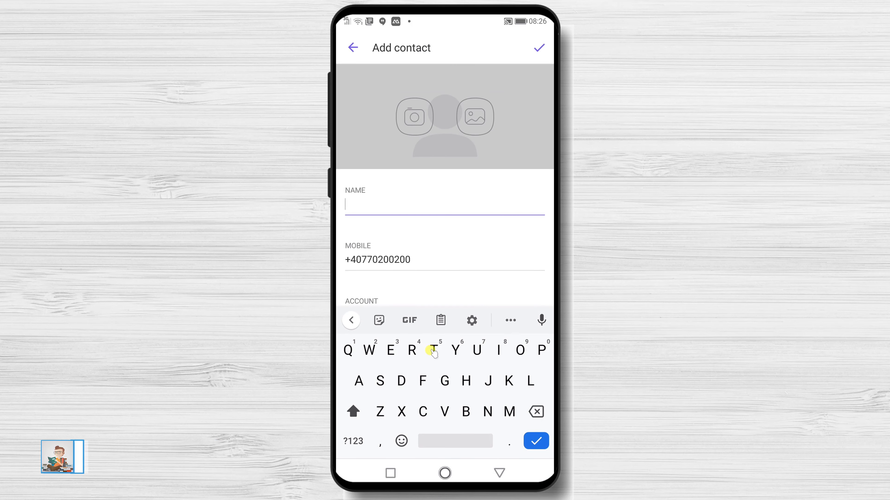
left_click(390, 350)
left_click(379, 380)
left_click(433, 349)
left_click(454, 441)
left_click(354, 441)
left_click(369, 349)
left_click(542, 350)
left_click(542, 350)
left_click(535, 441)
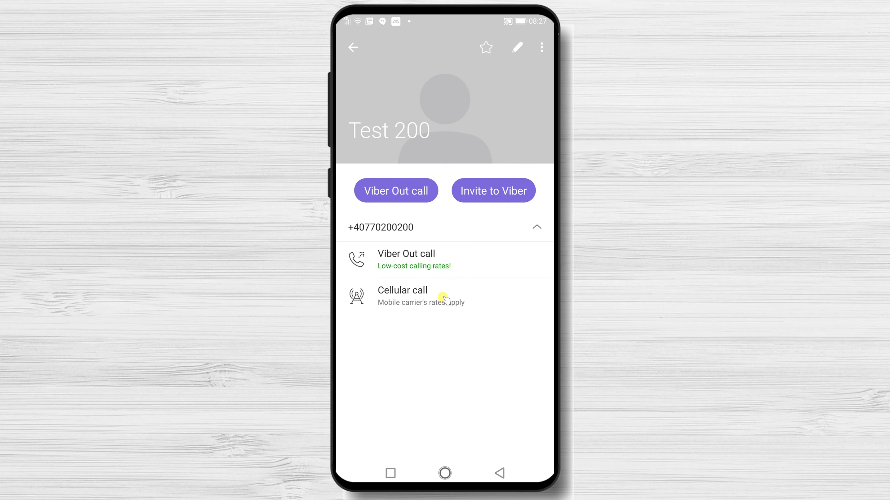
left_click(353, 48)
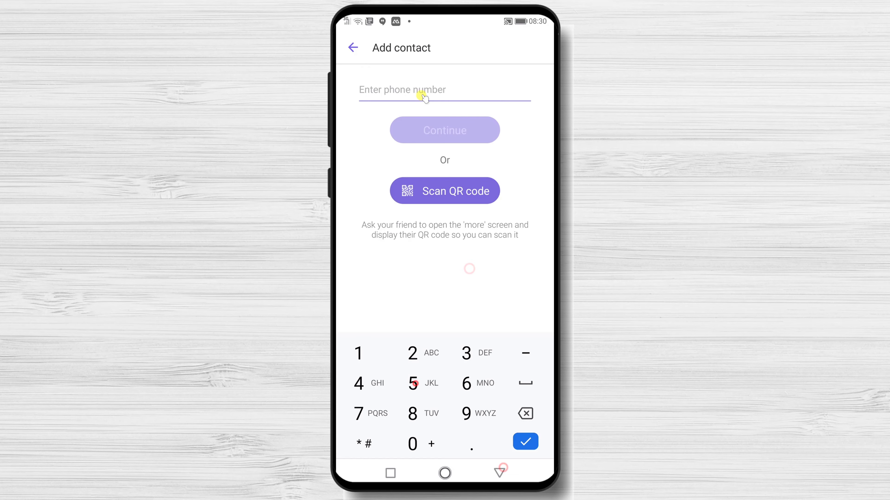
Step: Enter the second contact's phone number, save the contact, and close its profile page
left_click(462, 132)
left_click(462, 387)
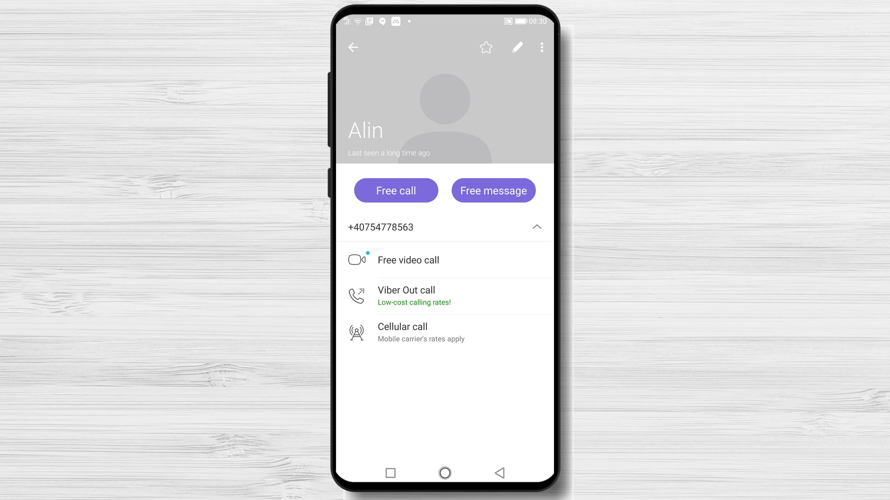
left_click(500, 474)
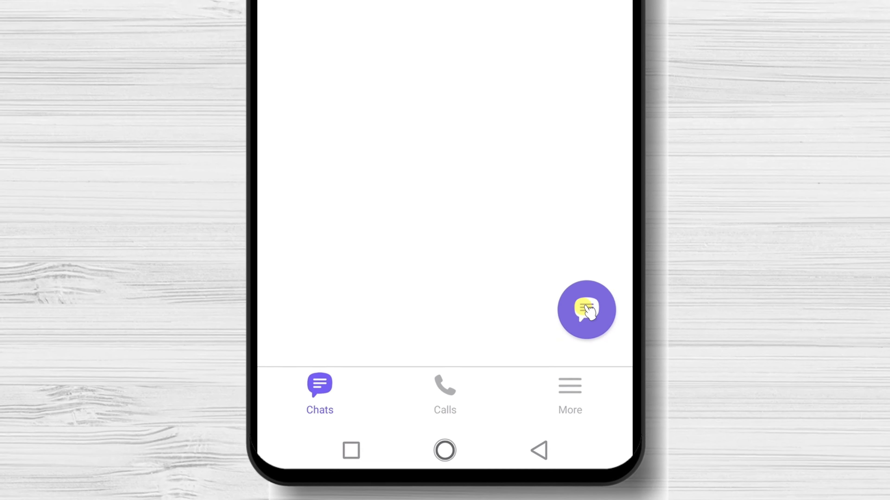
Step: Compose a new chat and choose Test Dex from the contact list
left_click(527, 391)
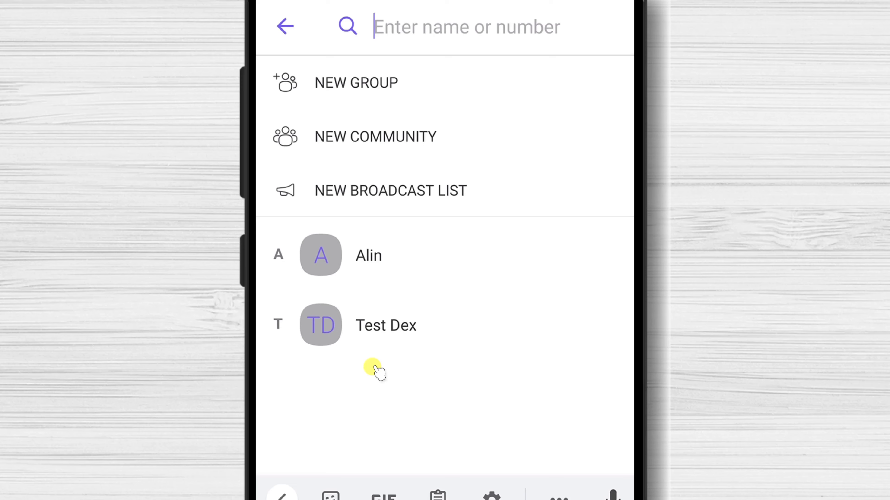
left_click(380, 338)
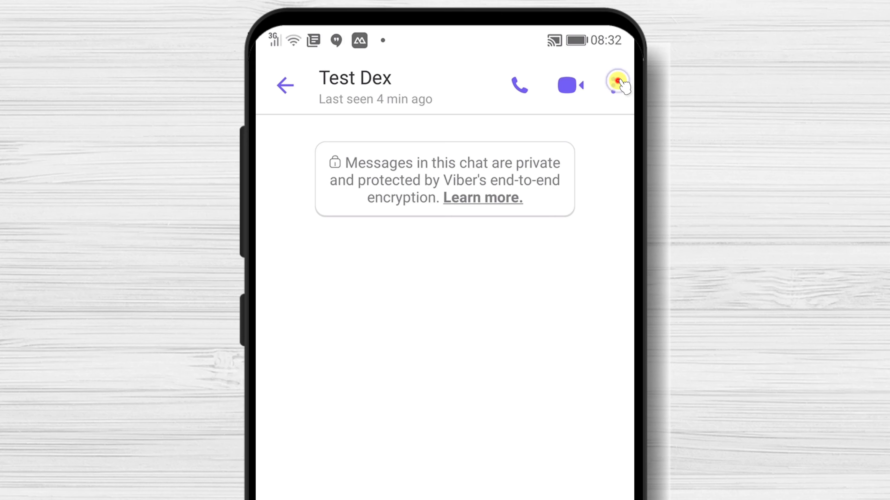
Step: Type the word 'Test' in the Test Dex chat and send it
left_click(616, 84)
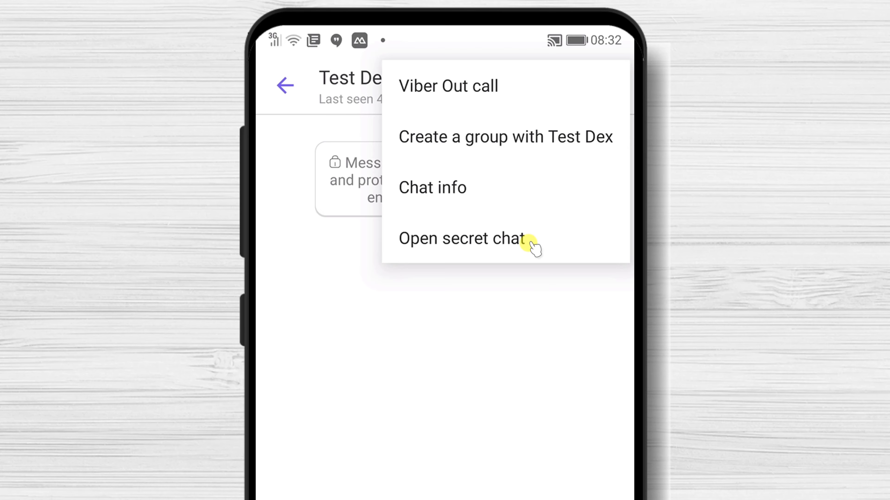
left_click(446, 495)
left_click(445, 495)
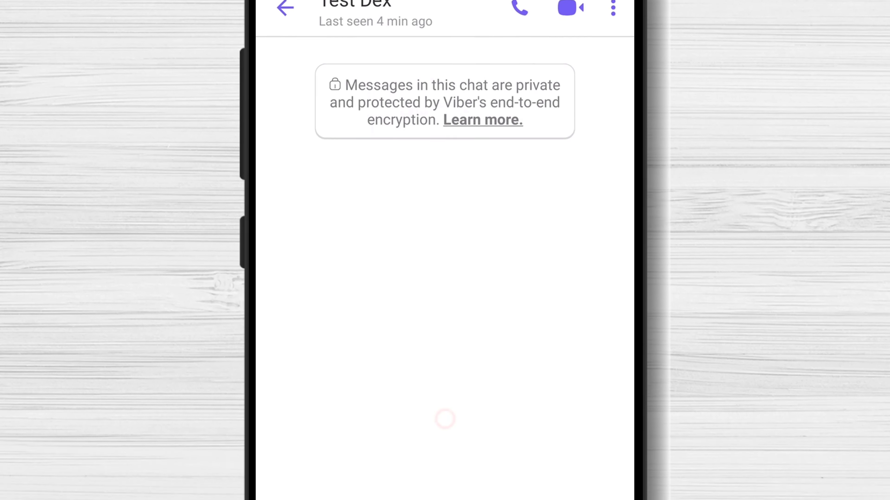
left_click(427, 259)
left_click(350, 262)
left_click(329, 321)
left_click(434, 260)
left_click(596, 140)
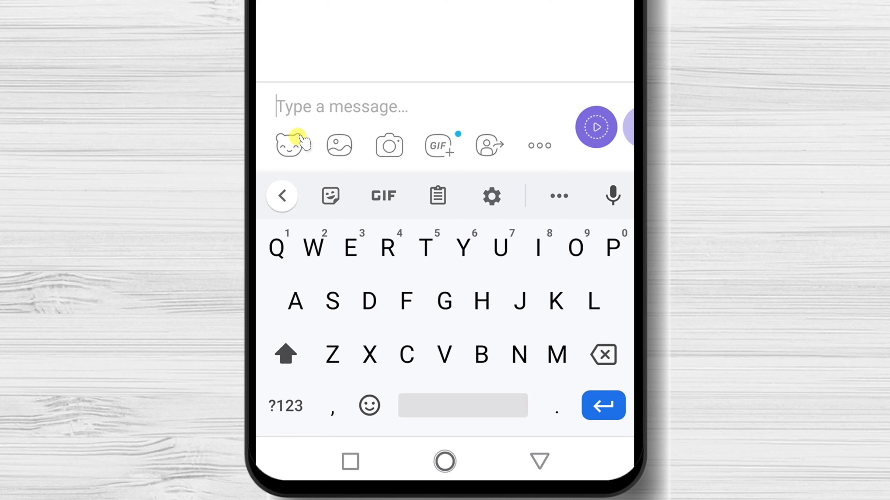
Step: Send Test Dex the red lips sticker and the remote control gallery photo, then open the camera
left_click(292, 149)
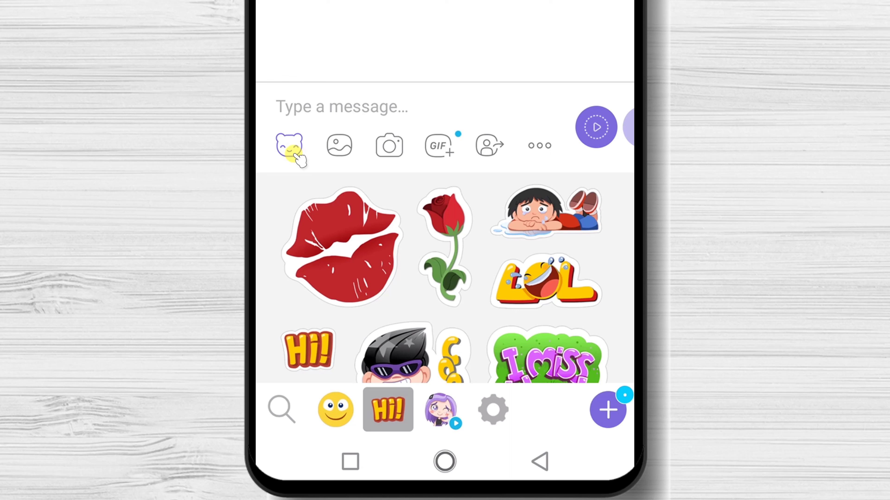
left_click(355, 256)
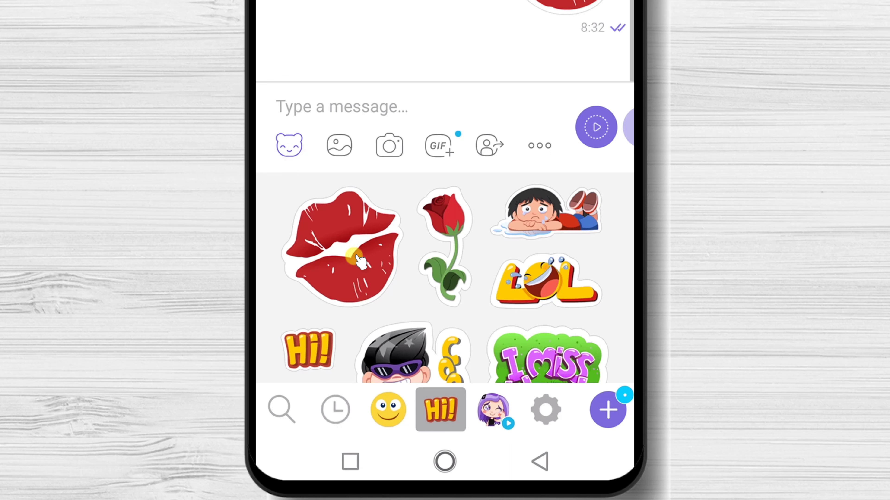
left_click(355, 144)
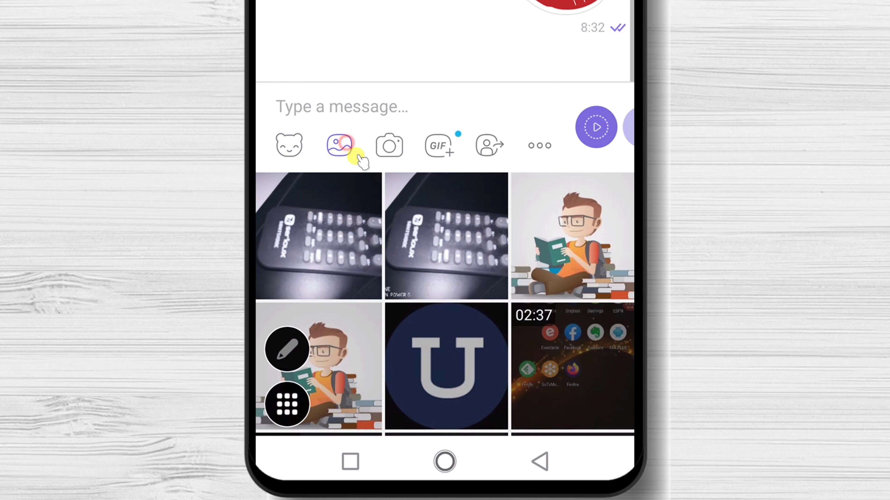
left_click(422, 250)
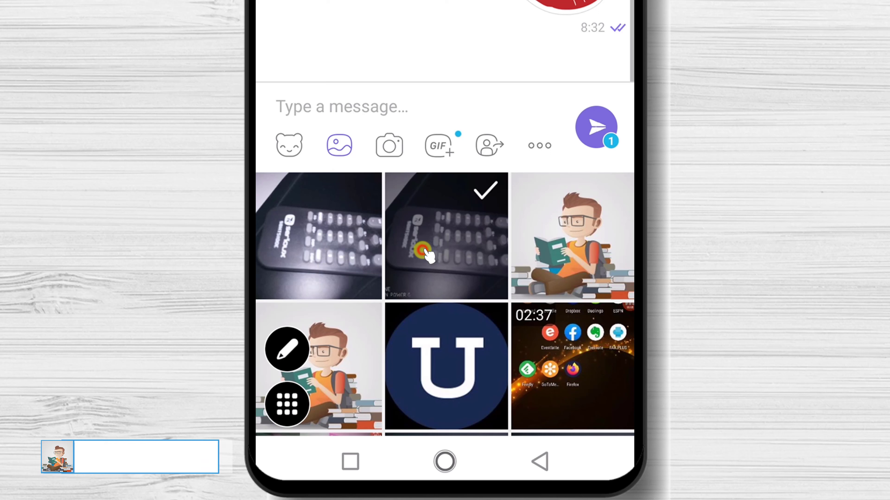
left_click(604, 131)
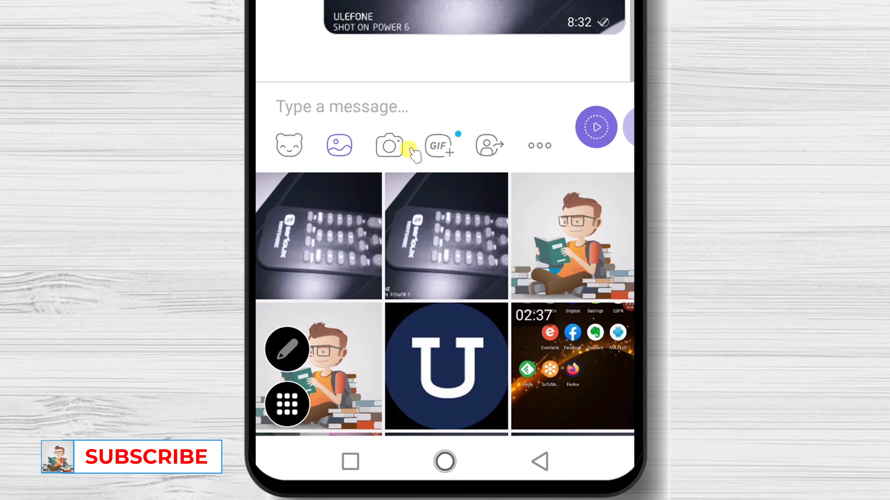
left_click(392, 144)
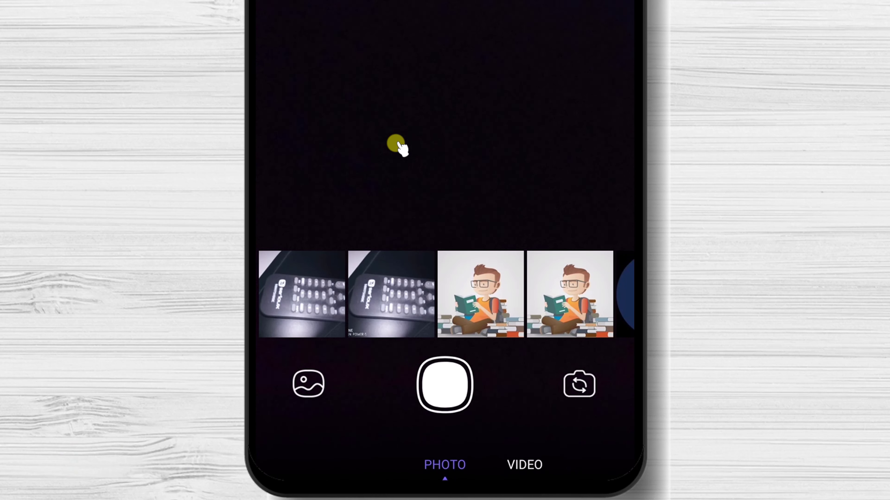
Step: Capture a photo, add the text 'test', and save it as a custom sticker
left_click(448, 380)
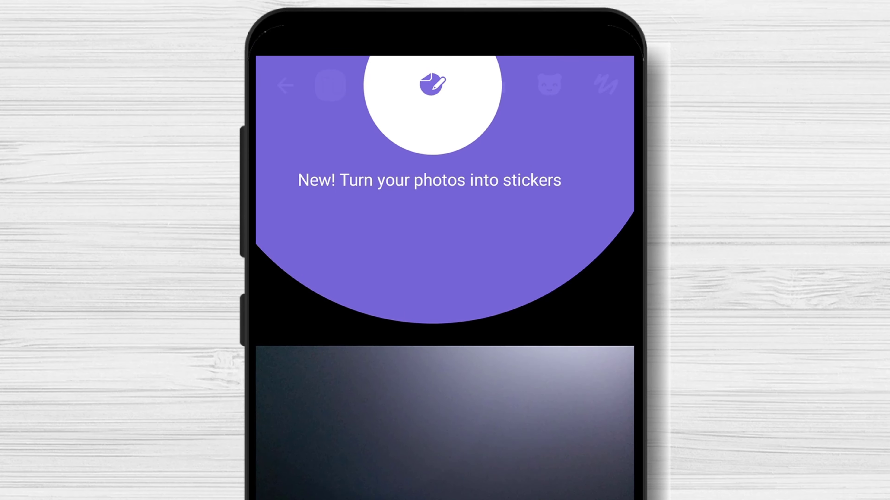
left_click(432, 88)
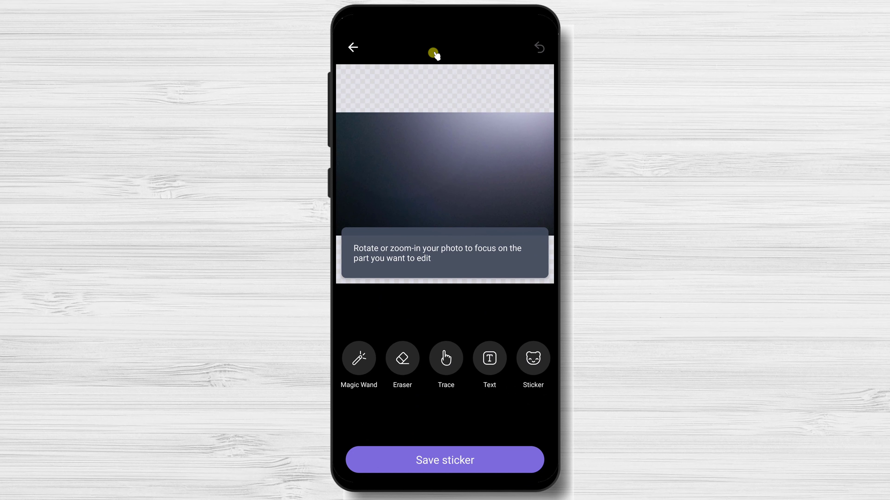
left_click(490, 362)
left_click(413, 163)
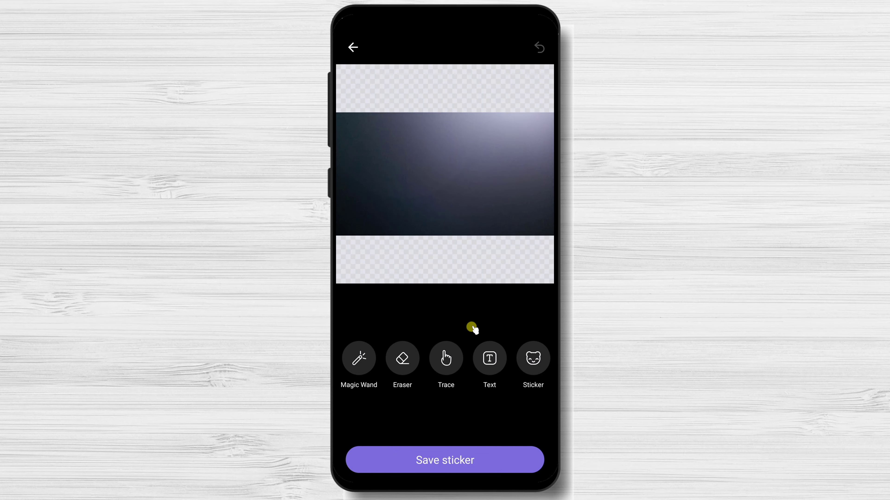
left_click(478, 467)
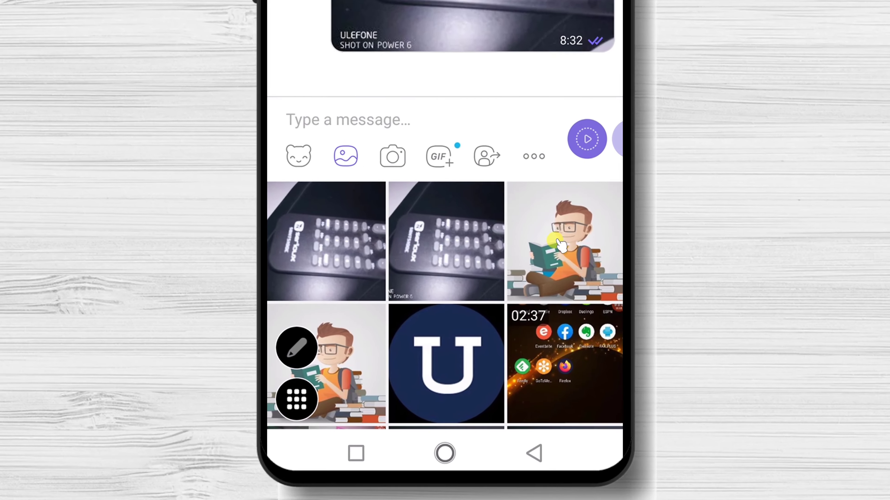
Step: Browse the chat extensions and contact picker, then reveal the Send file and Send location options
left_click(445, 278)
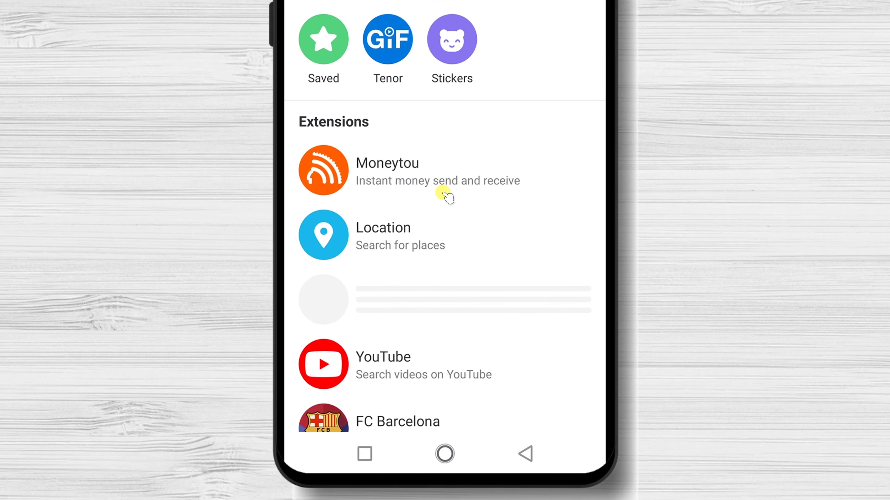
scroll(469, 266, "down", 5)
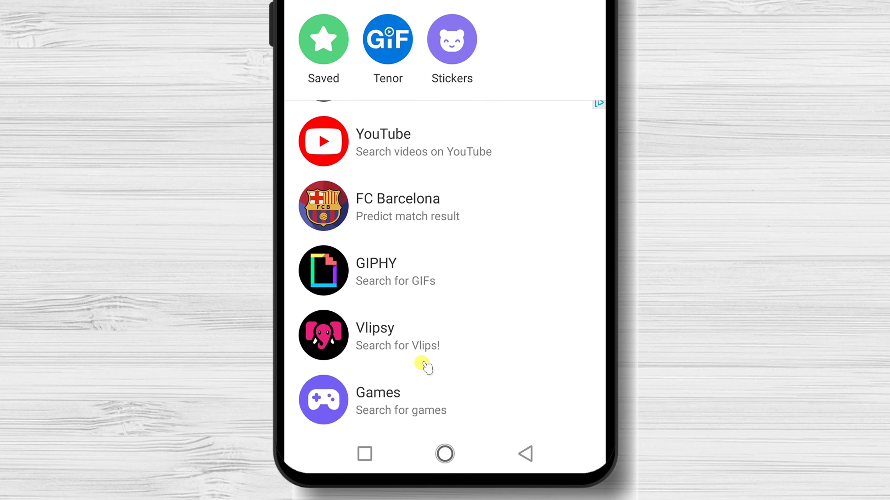
left_click(515, 455)
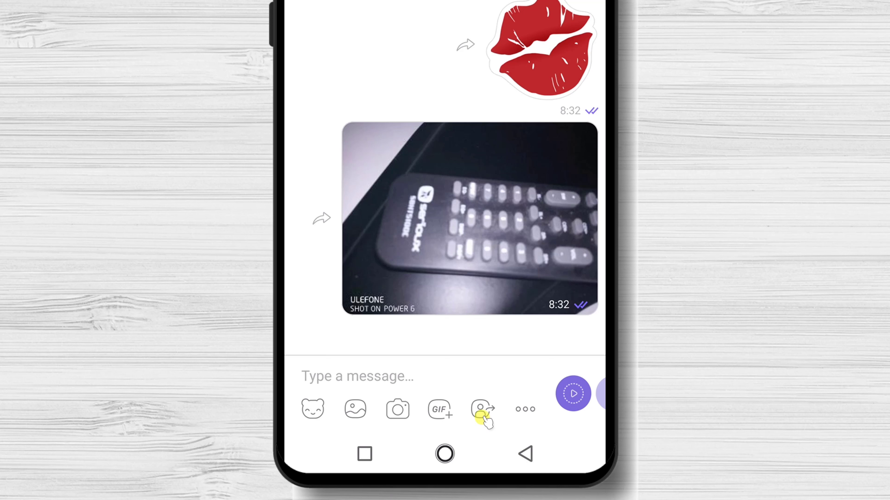
left_click(481, 416)
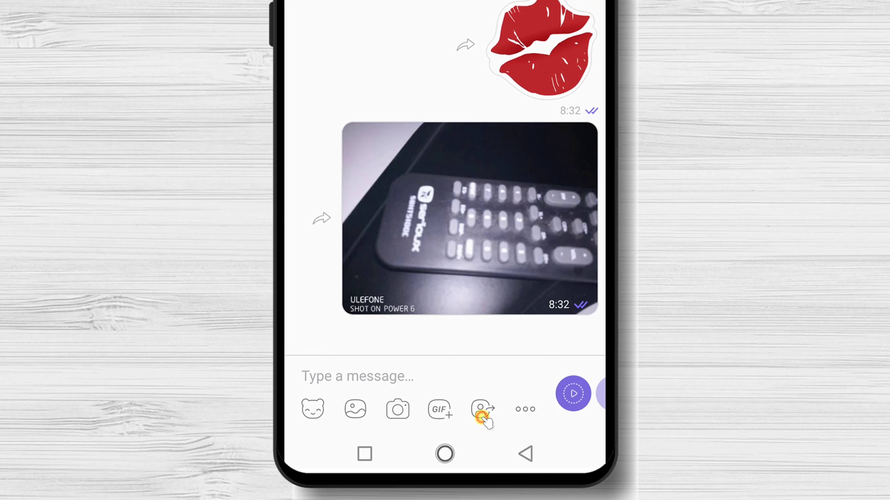
left_click(359, 13)
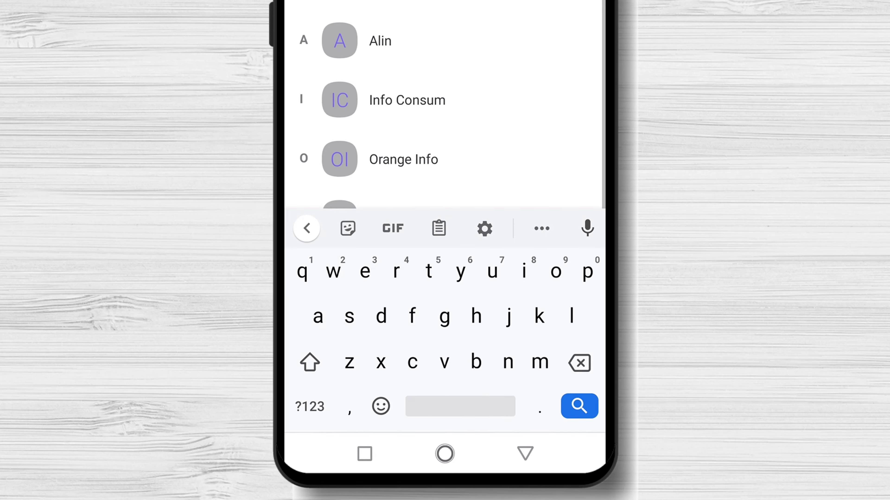
left_click(534, 410)
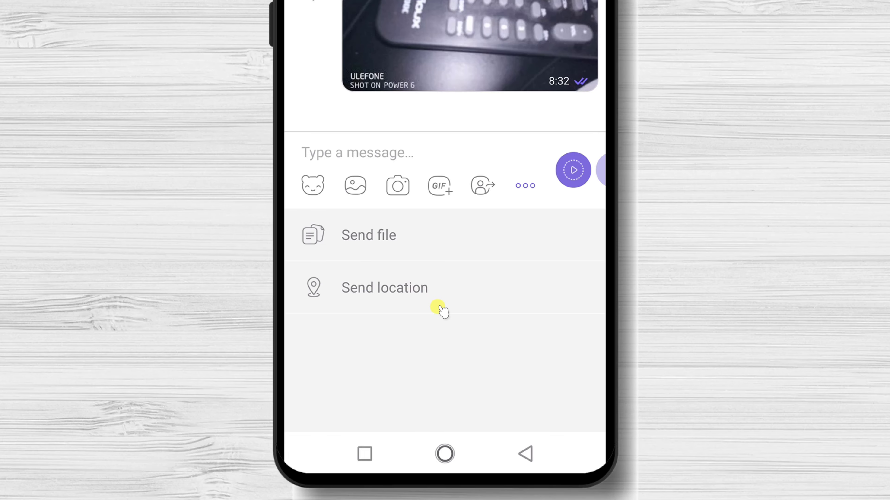
Step: Send file-sample_500kB.doc from the Download folder, then close the attachment panel
left_click(383, 236)
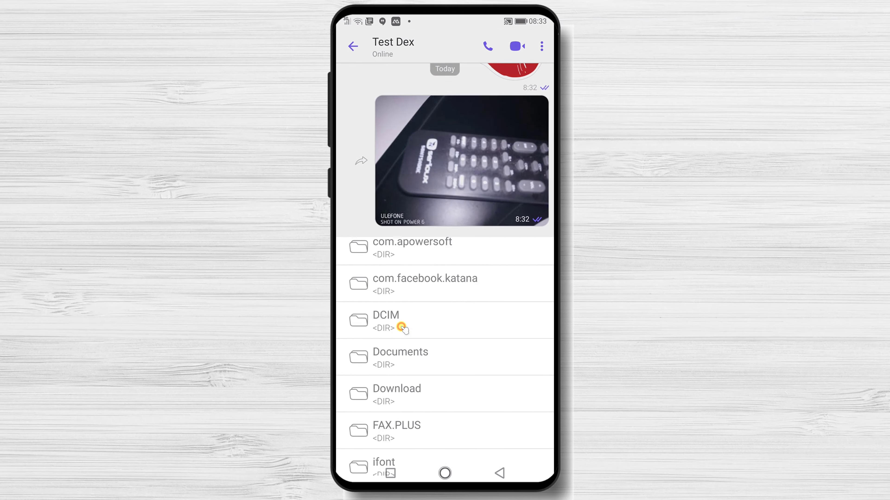
left_click(431, 373)
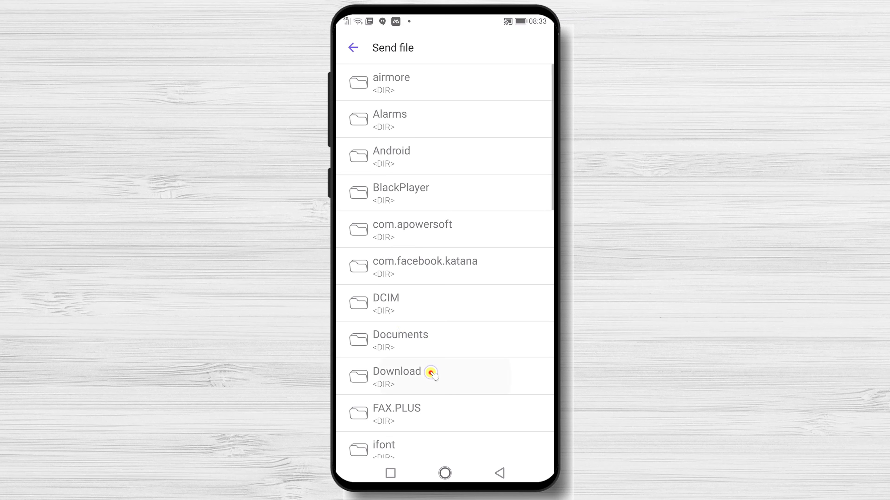
left_click(475, 308)
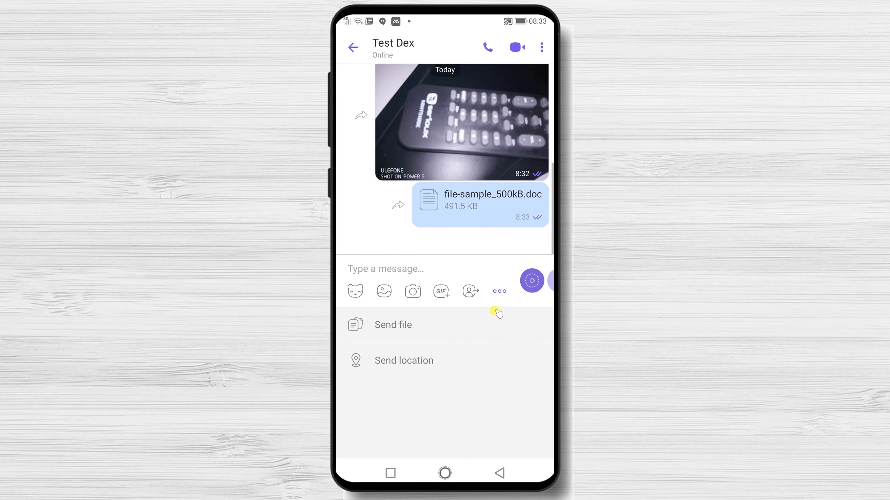
left_click(499, 473)
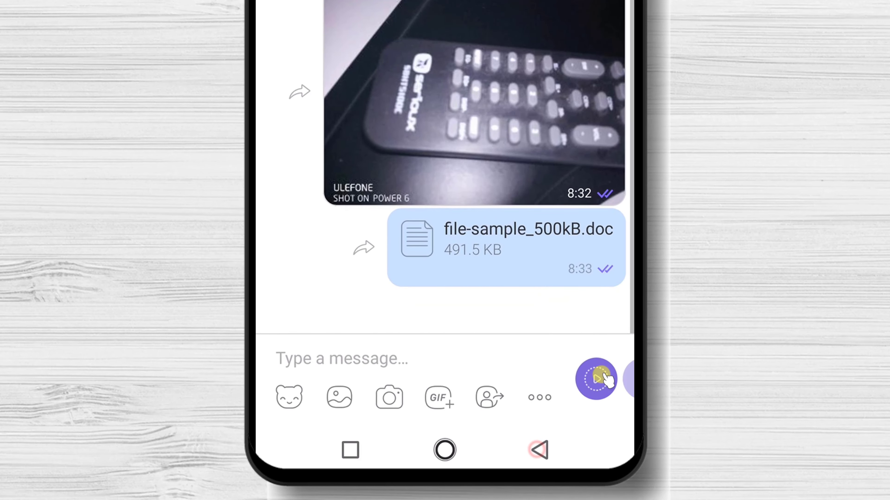
Step: Record and send a short video message, then a short voice message, to Test Dex
left_click_drag(606, 378, 591, 392)
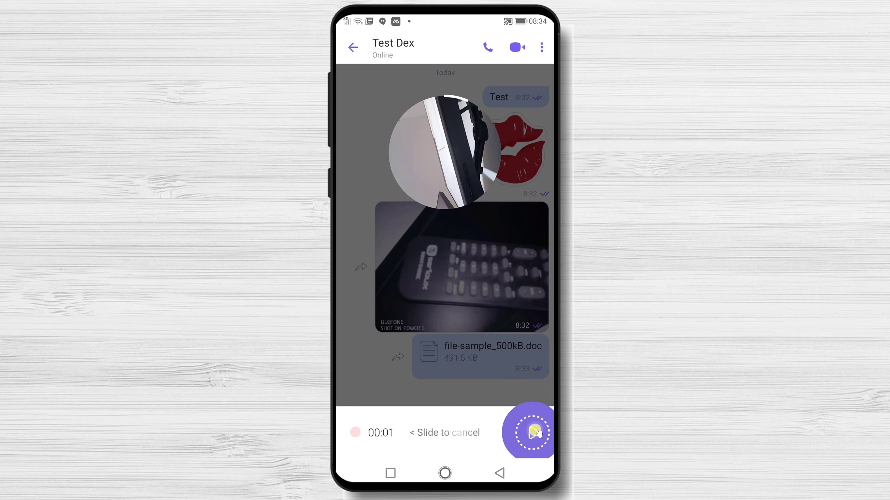
left_click_drag(537, 434, 547, 436)
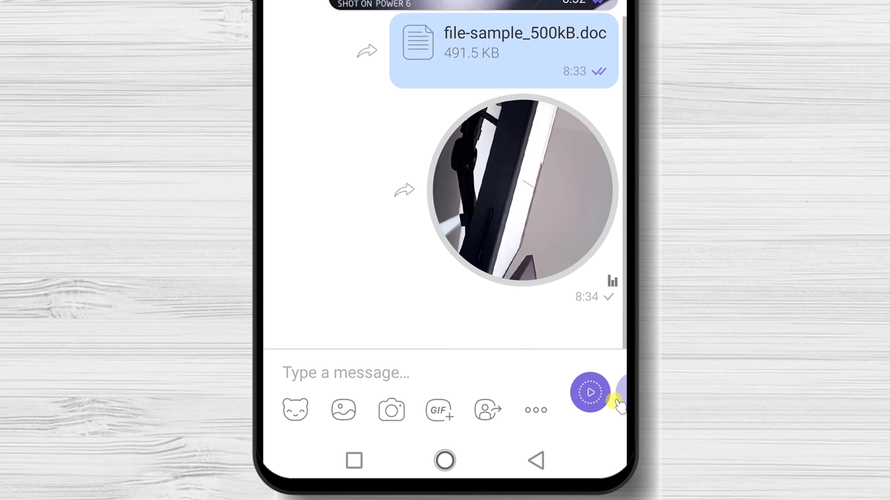
left_click(595, 389)
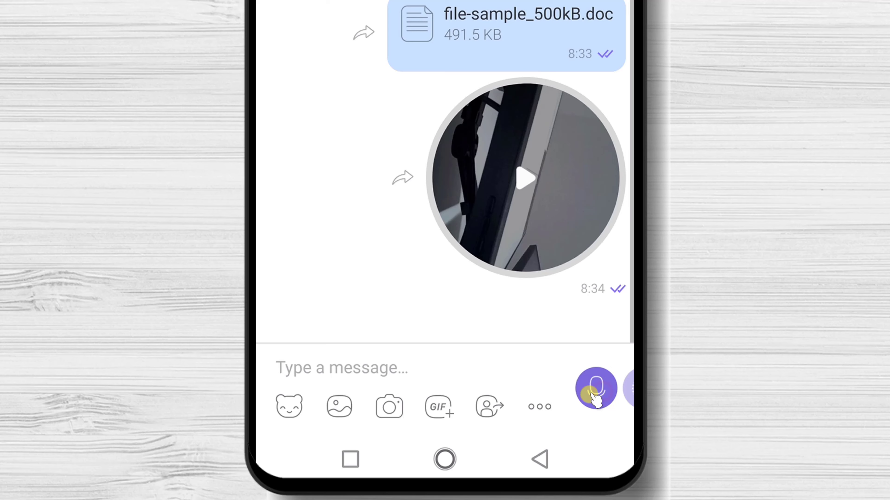
left_click(590, 405)
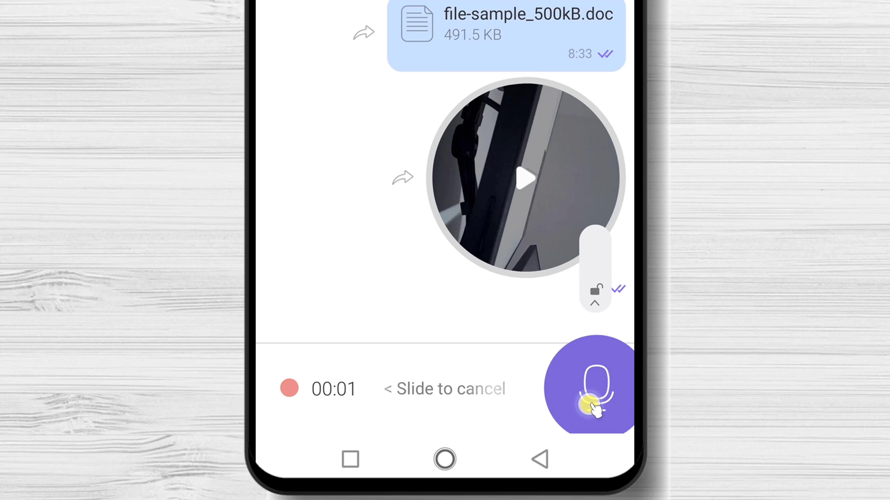
left_click_drag(595, 408, 590, 403)
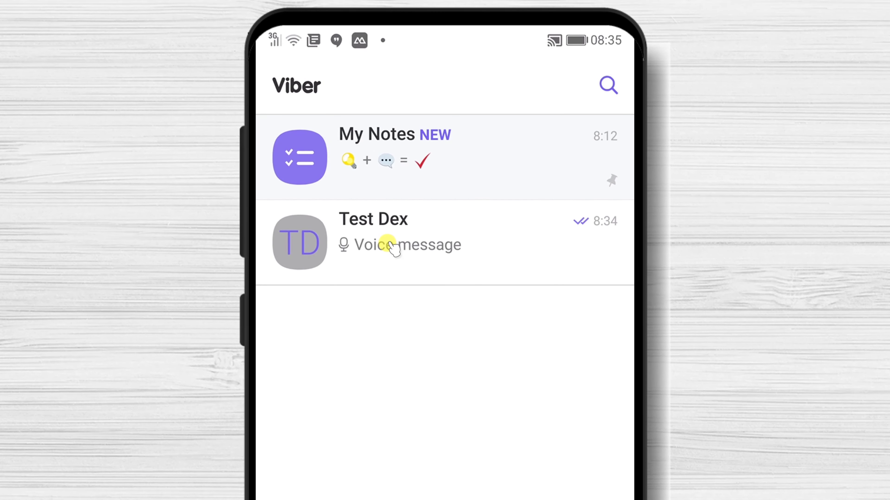
Step: Find Test Dex in the Calls list and start a video call
left_click(391, 244)
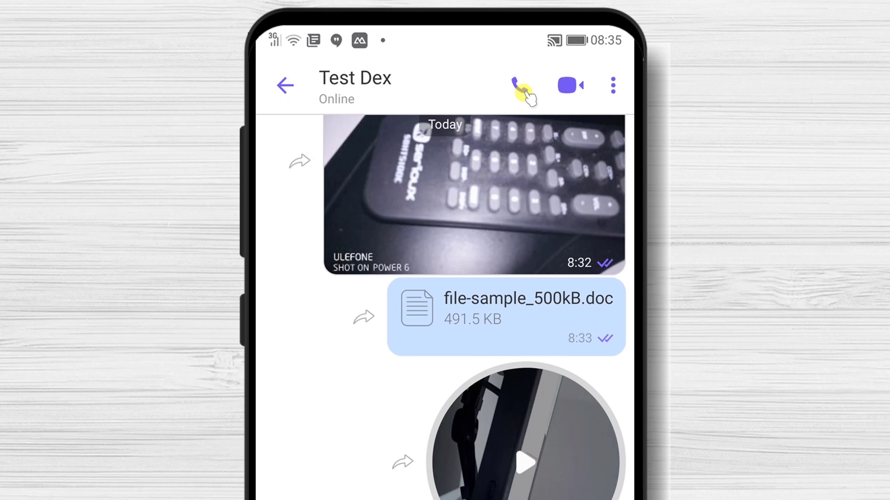
left_click(286, 88)
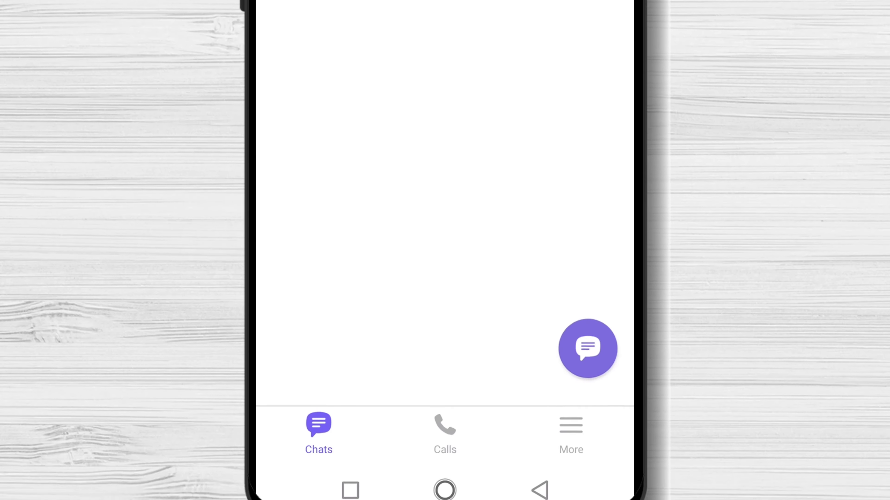
left_click(447, 397)
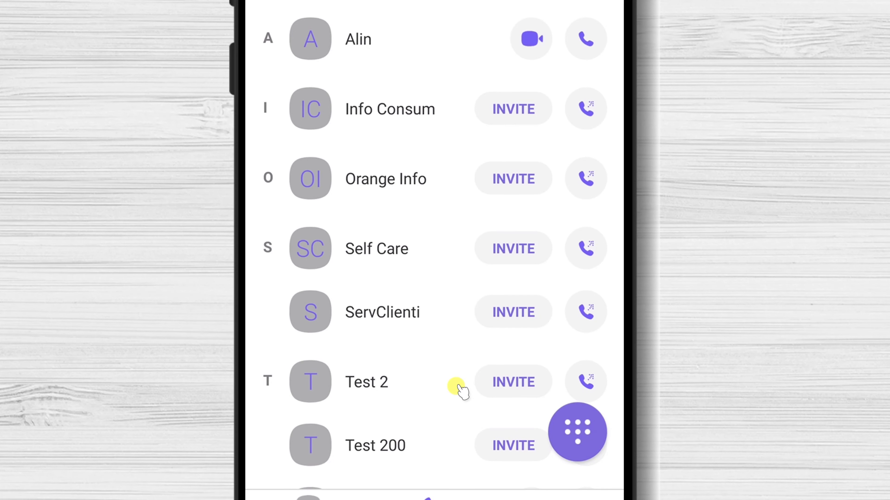
scroll(462, 391, "down", 4)
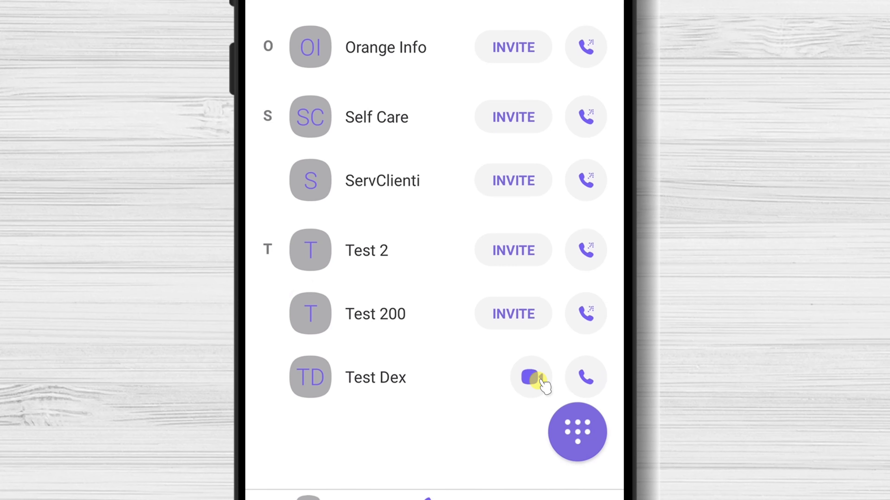
left_click(532, 377)
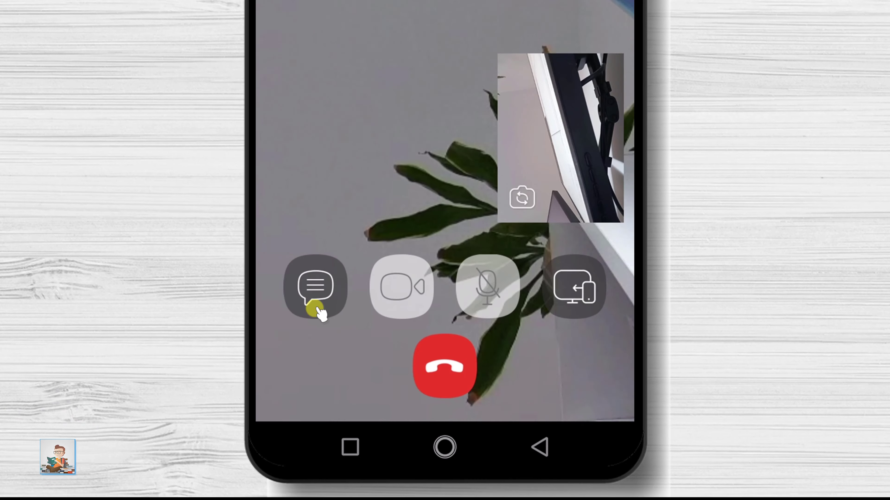
Step: Peek at the Test Dex chat mid-call, return to the call, and re-enable video
left_click(370, 392)
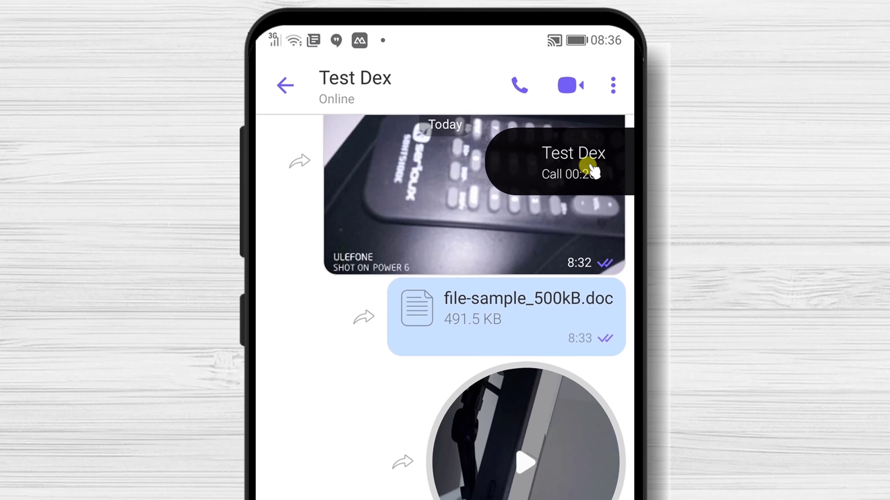
left_click(588, 166)
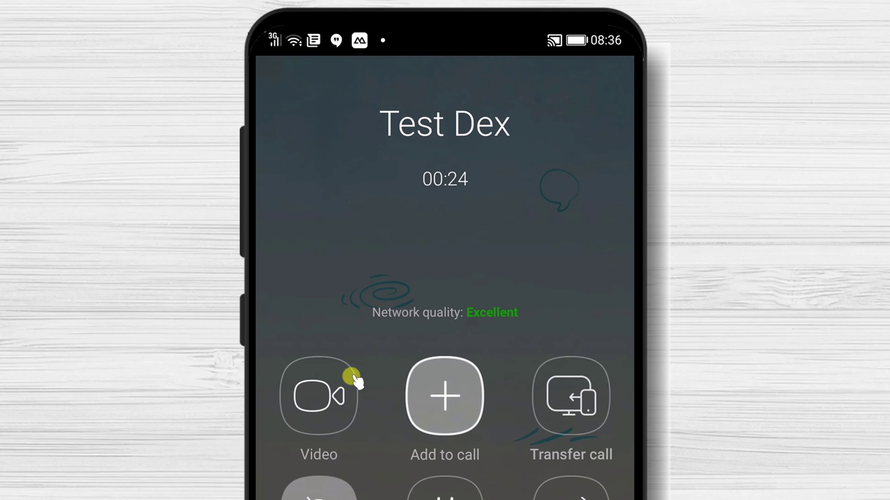
left_click(315, 411)
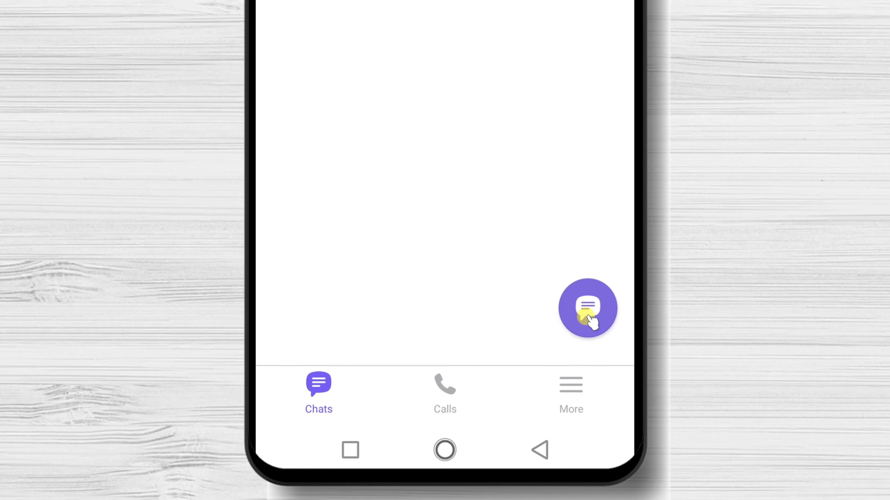
Step: Set up a new group containing the contacts Alin and Test Dex
left_click(526, 396)
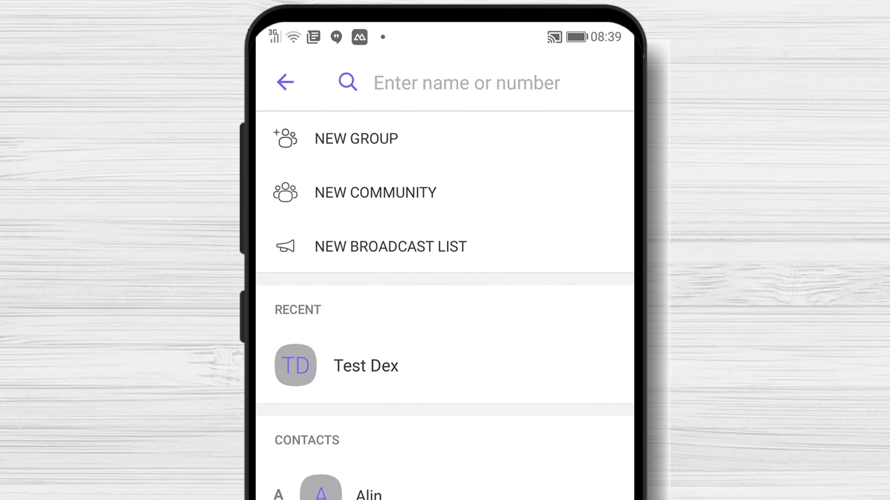
left_click(317, 140)
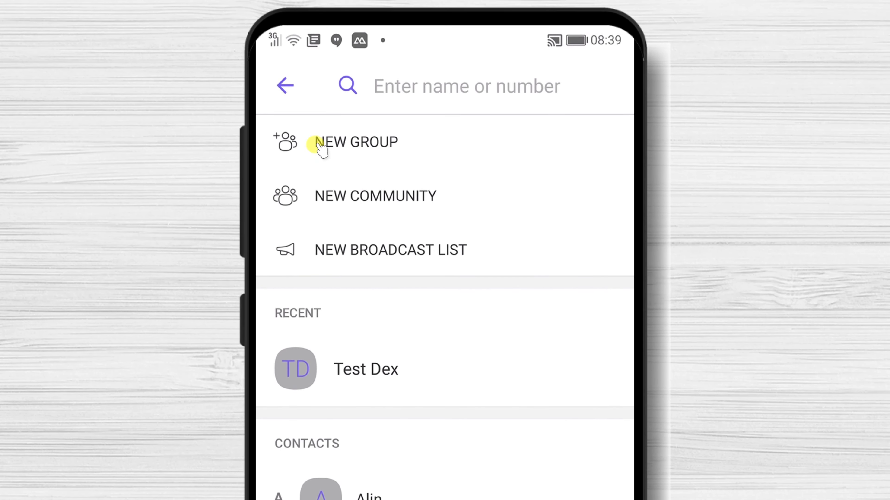
left_click(319, 146)
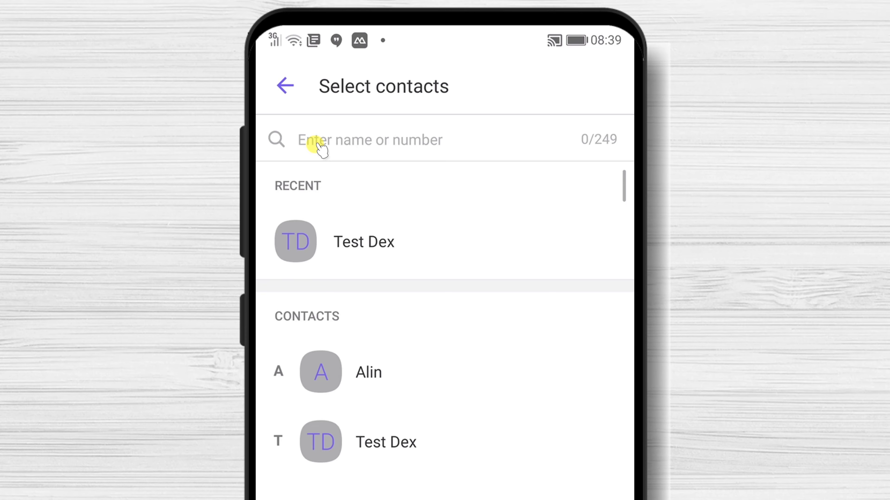
left_click(314, 380)
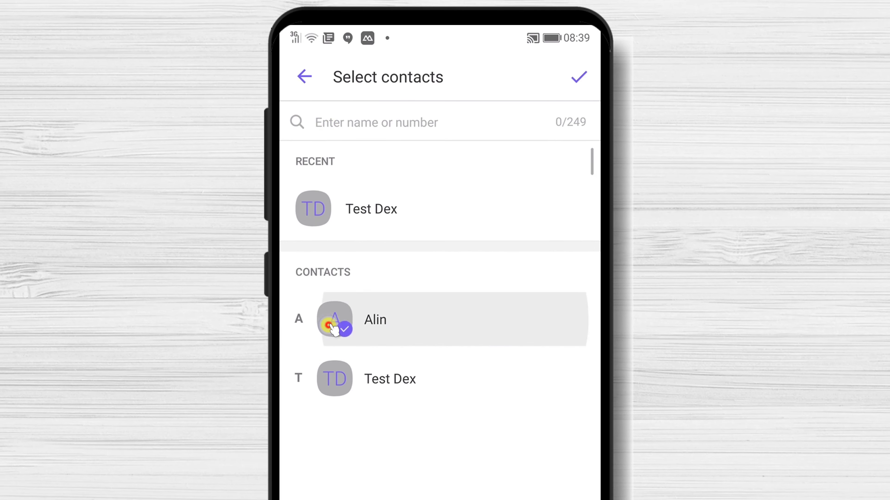
left_click(358, 462)
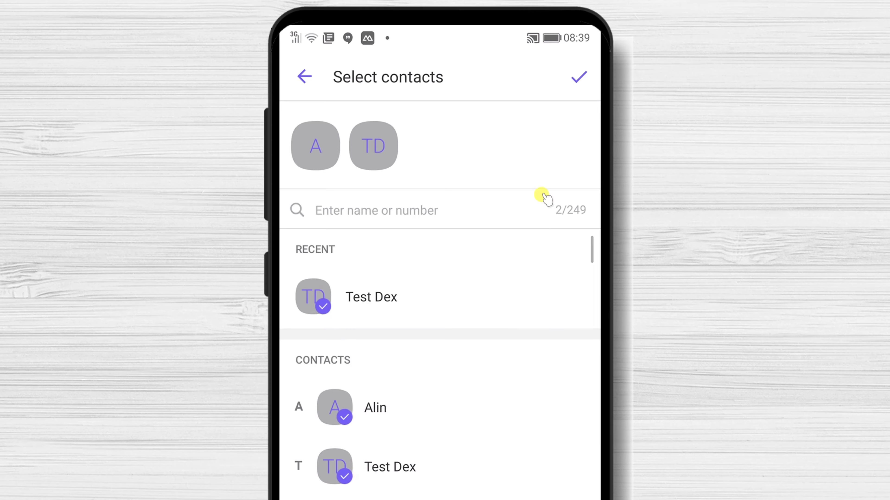
left_click(582, 79)
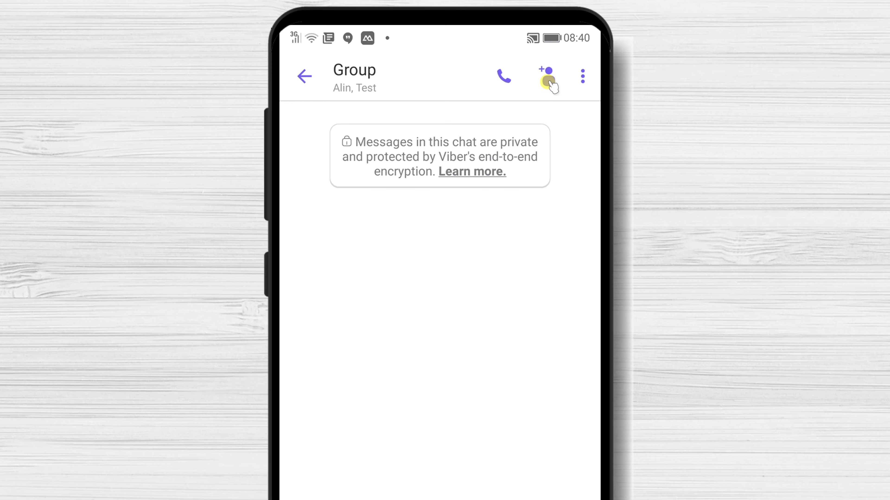
Step: View the group's shareable invite link, go back to the group chat, and open its options
left_click(547, 81)
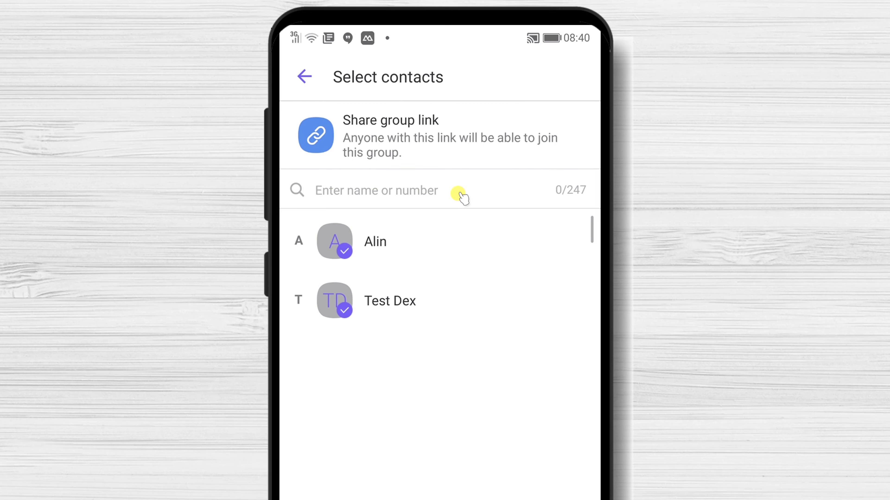
left_click(408, 143)
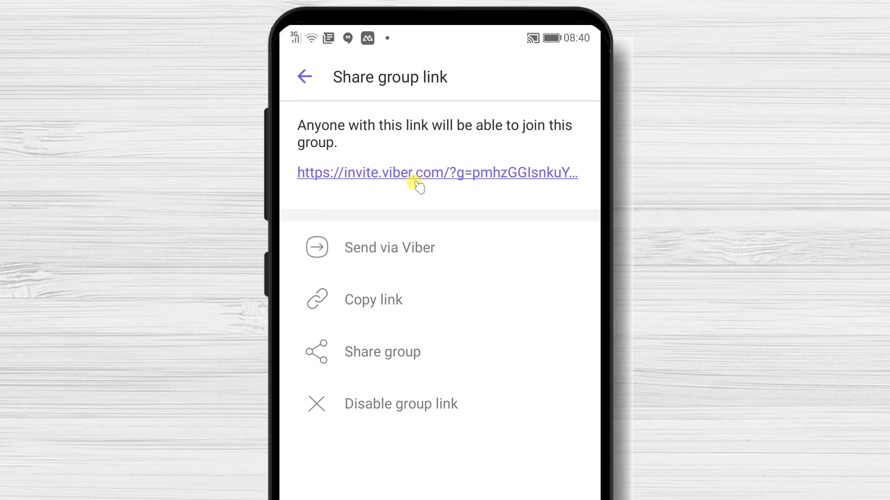
left_click(306, 81)
left_click(301, 81)
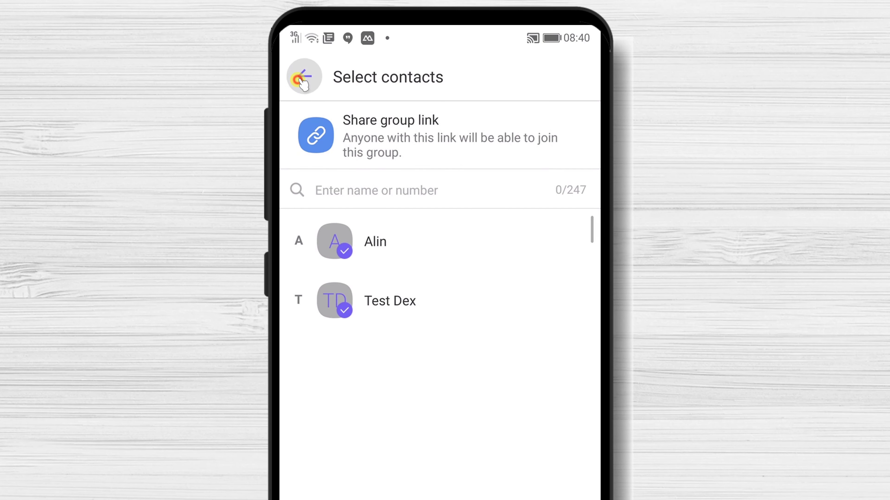
left_click(587, 74)
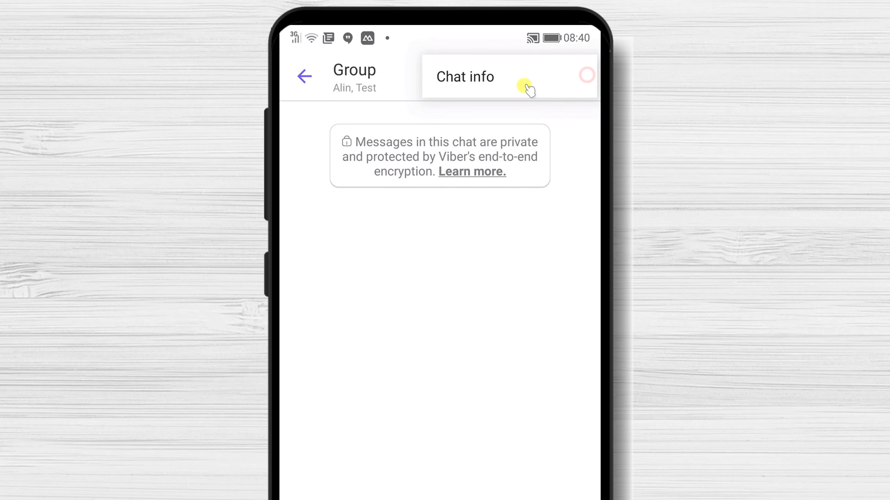
Step: Rename the group to 'My group' from chat info, then reopen its name-and-photo editor
left_click(514, 88)
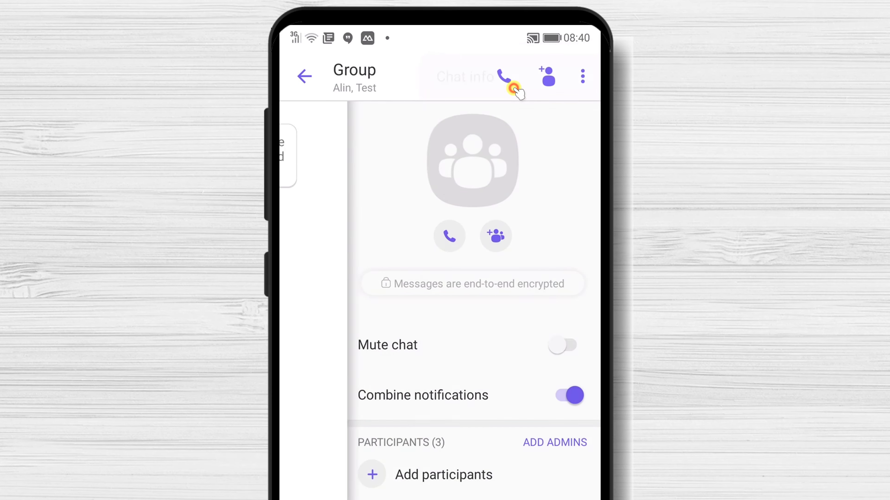
left_click(577, 78)
left_click(371, 381)
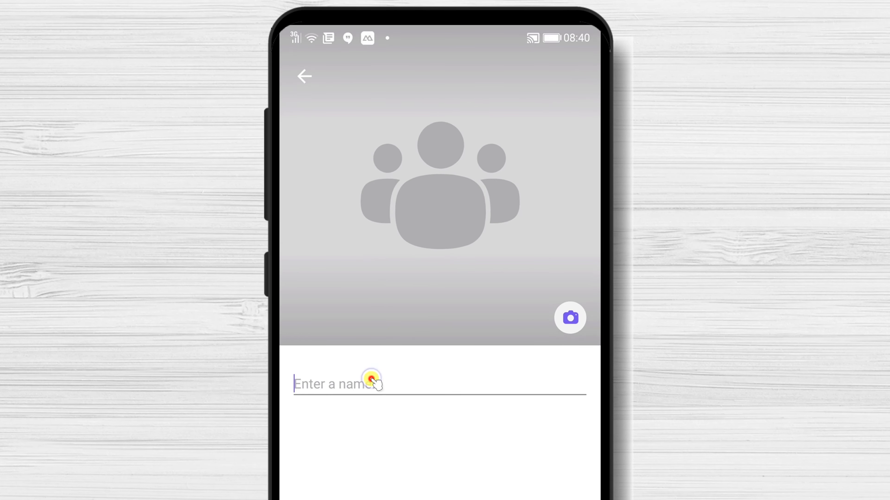
type("M")
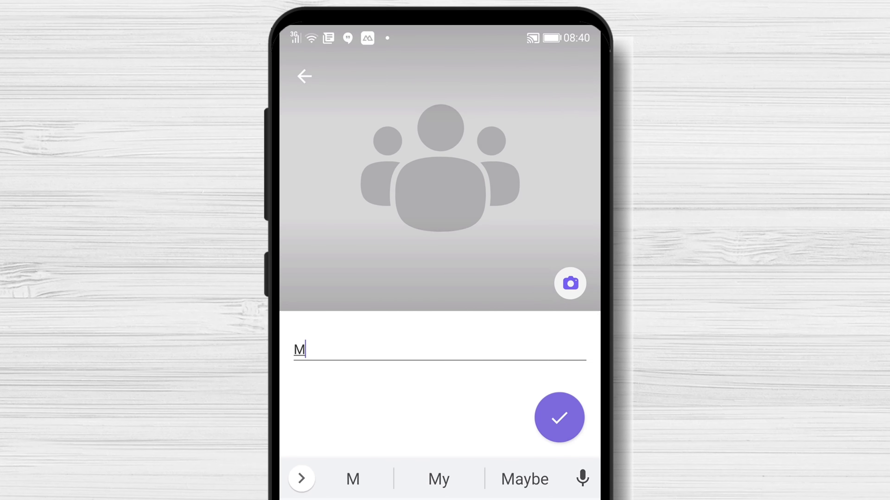
type("y g")
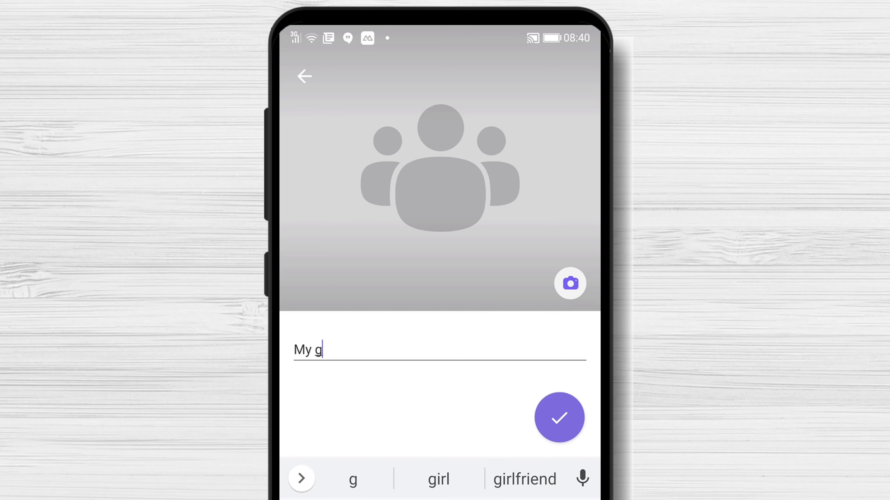
type("roup")
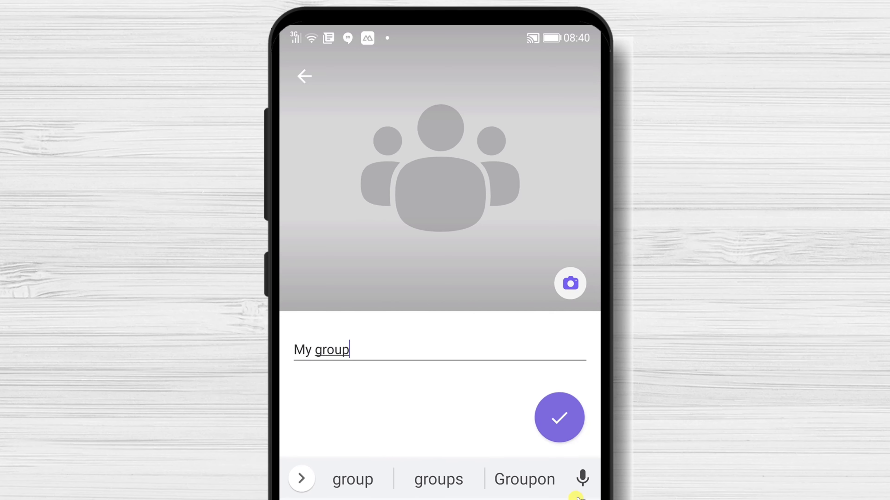
left_click(562, 424)
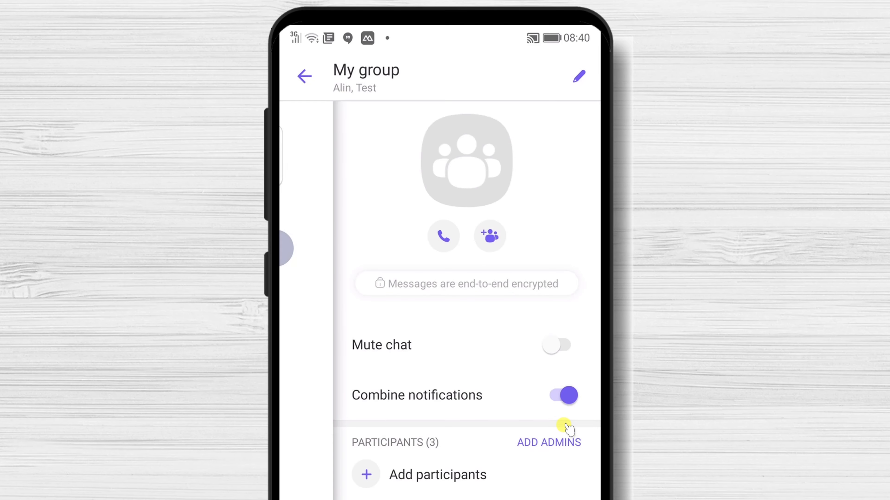
left_click(578, 84)
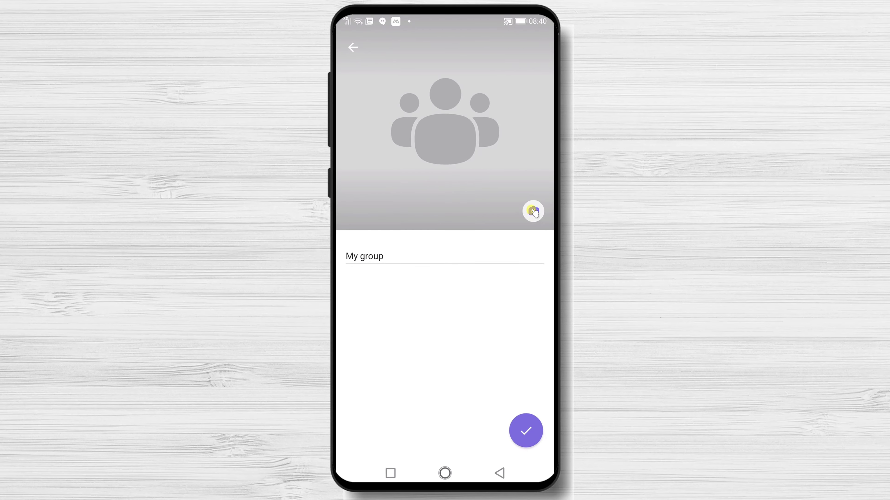
Step: Set the orange wave photo from the Download folder as My group's icon
left_click(532, 212)
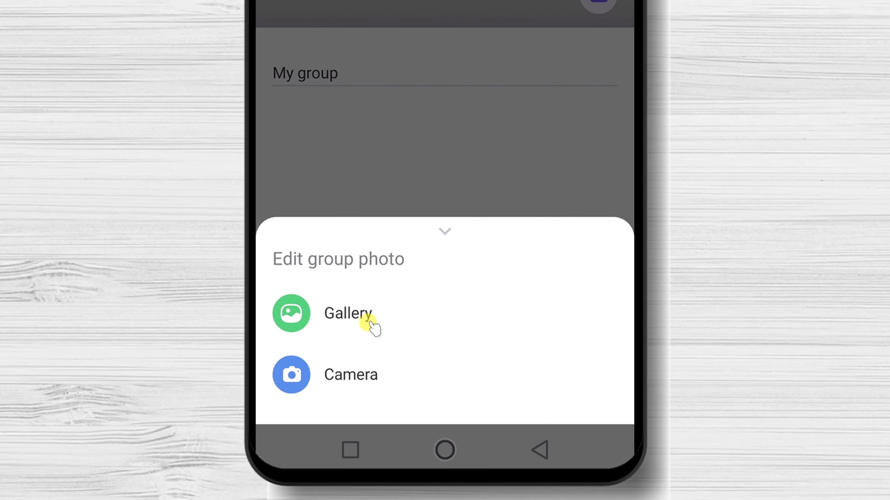
left_click(400, 400)
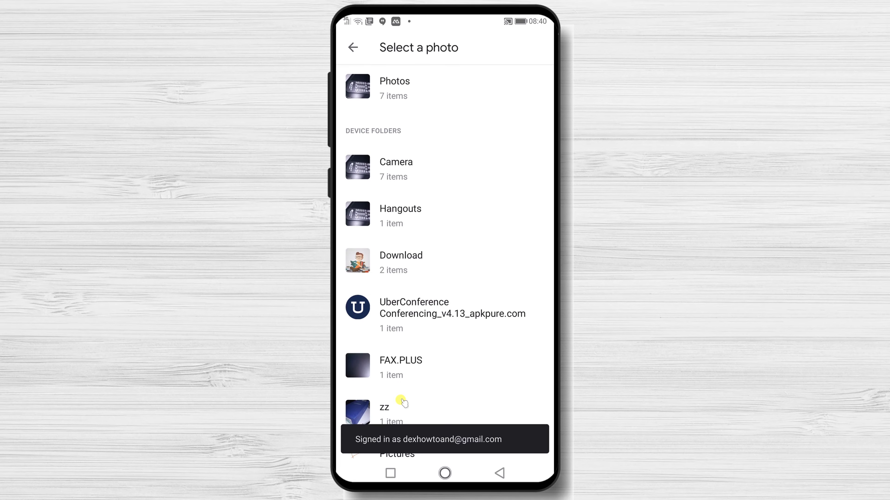
left_click(359, 261)
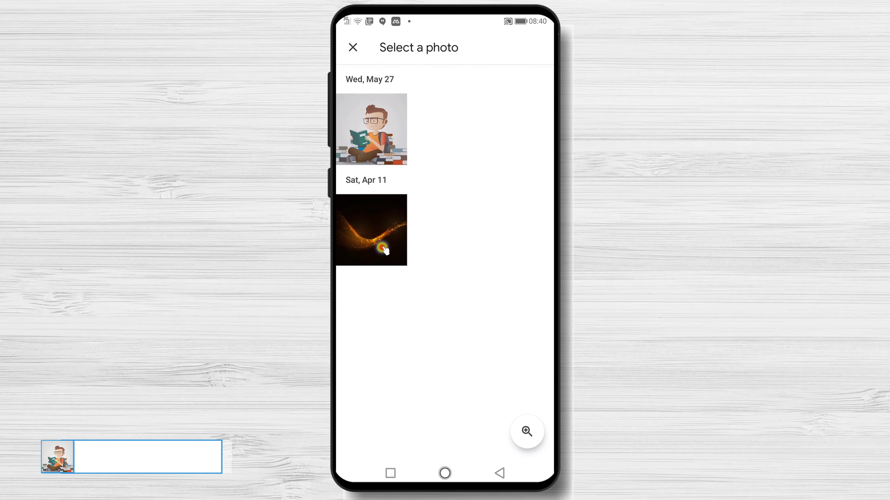
key("Escape")
left_click(382, 248)
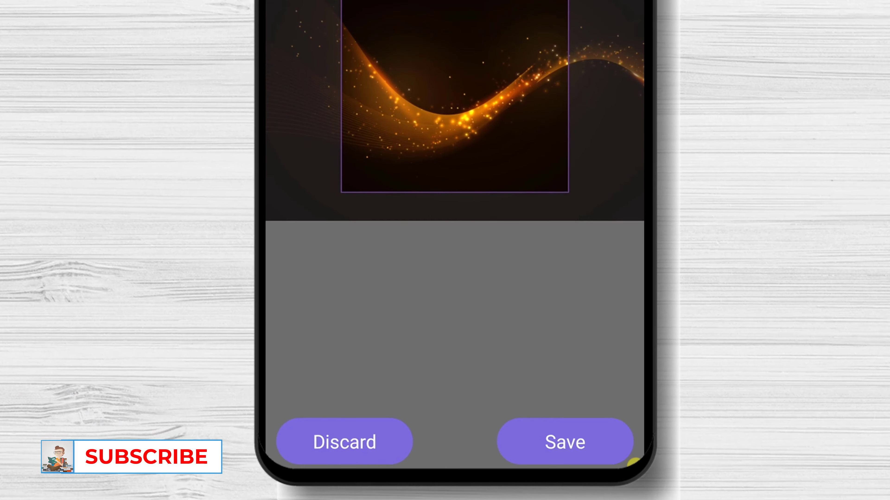
left_click(527, 476)
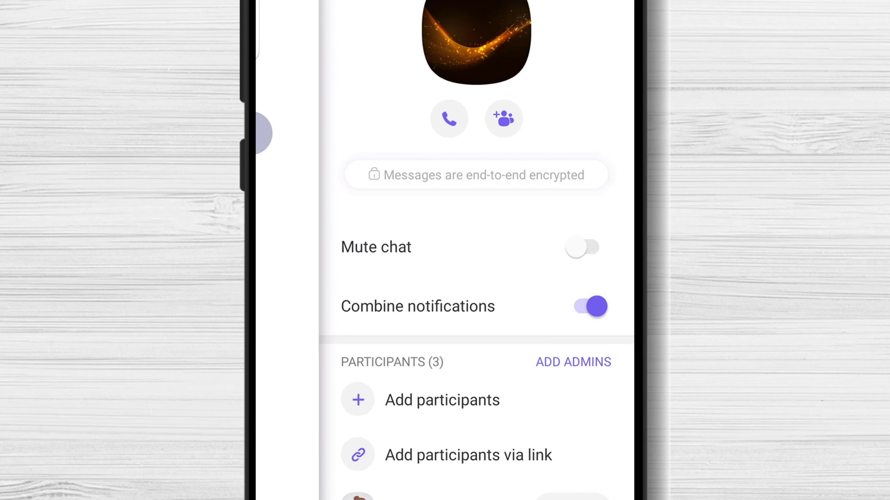
Step: Under Participants, add Test Dex as an admin of My group
scroll(477, 250, "down", 5)
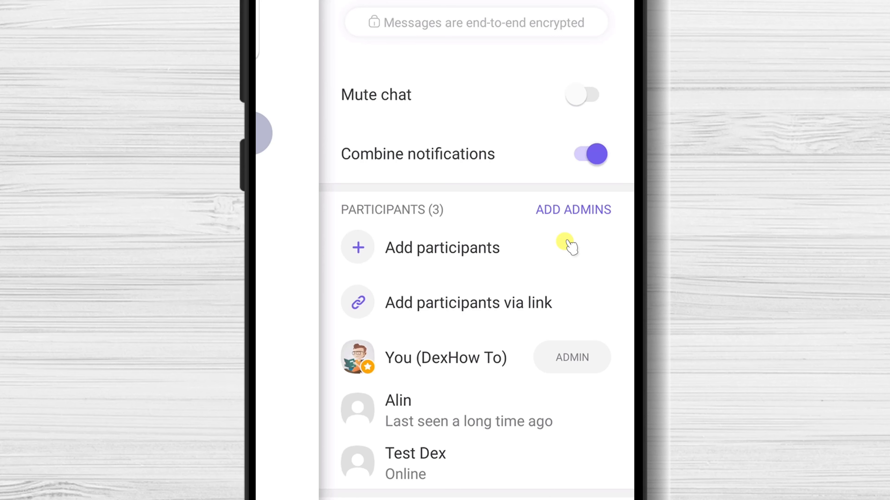
left_click(603, 216)
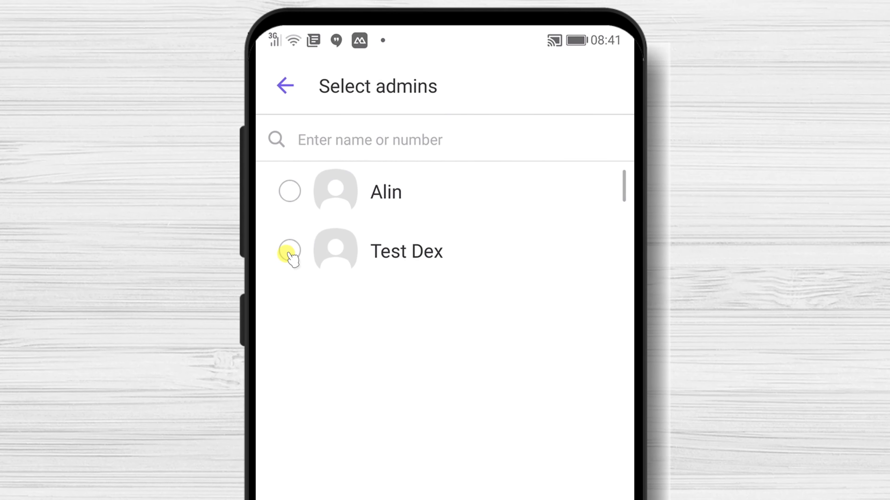
left_click(290, 252)
left_click(609, 87)
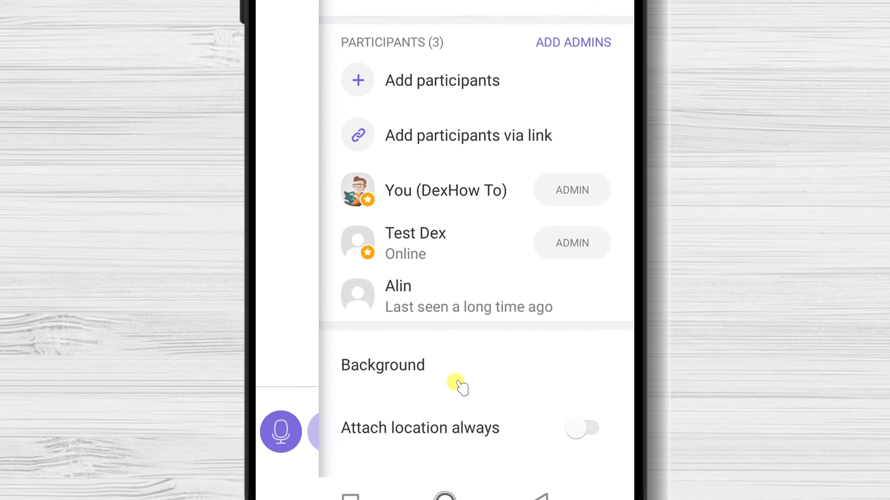
Step: Apply the orange-pink chevron chat background, then close group info back to the chat
left_click(455, 340)
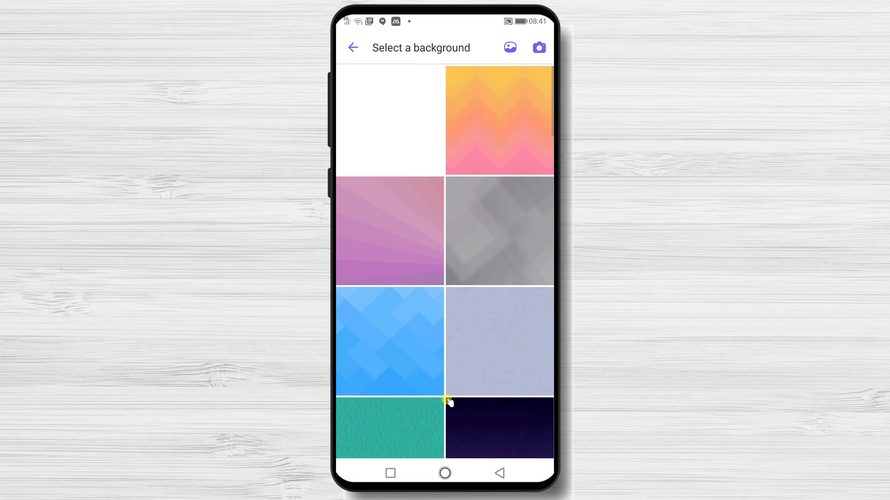
left_click(493, 125)
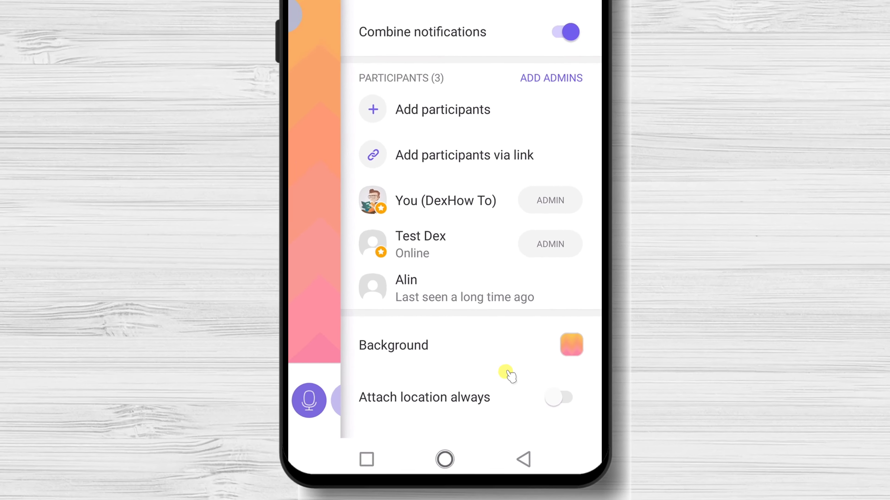
scroll(491, 410, "down", 5)
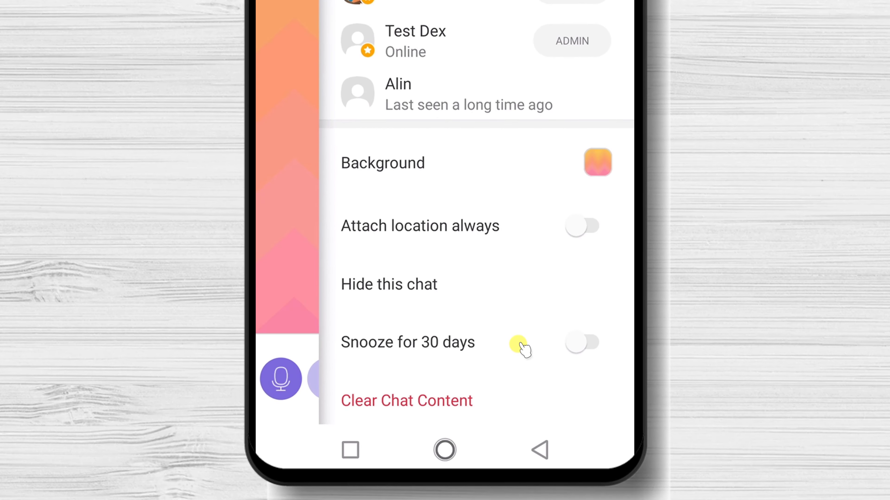
scroll(520, 346, "down", 2)
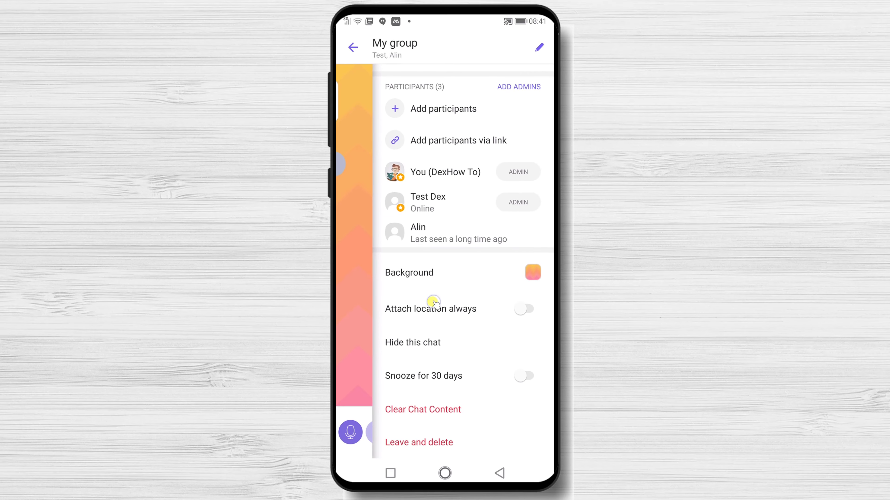
scroll(435, 303, "up", 5)
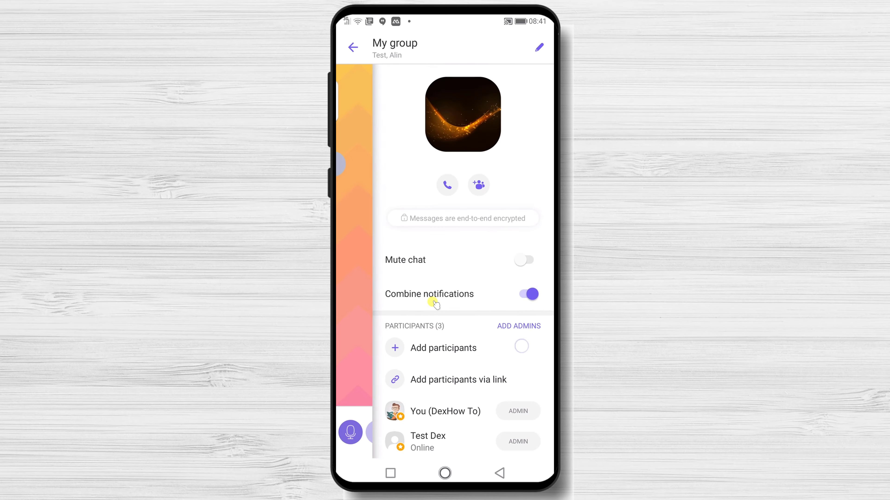
left_click(355, 215)
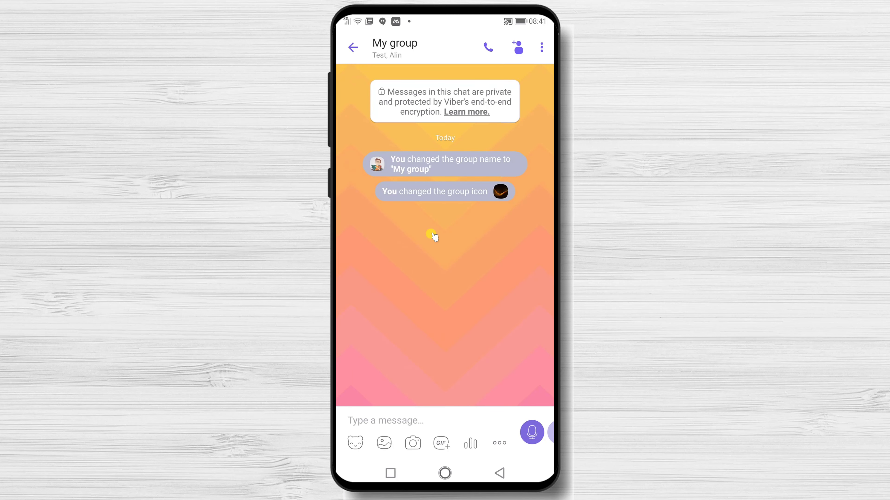
Step: Send the message 'Test' to My group
left_click(390, 421)
type("Test")
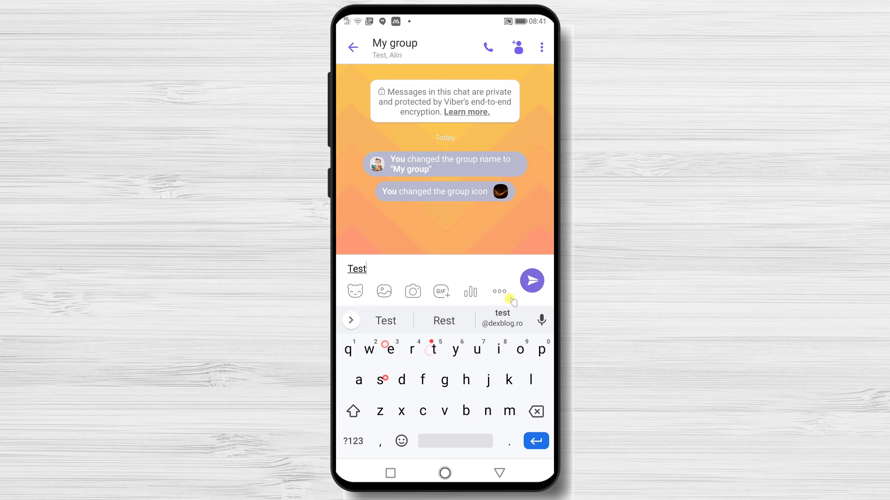
left_click(532, 281)
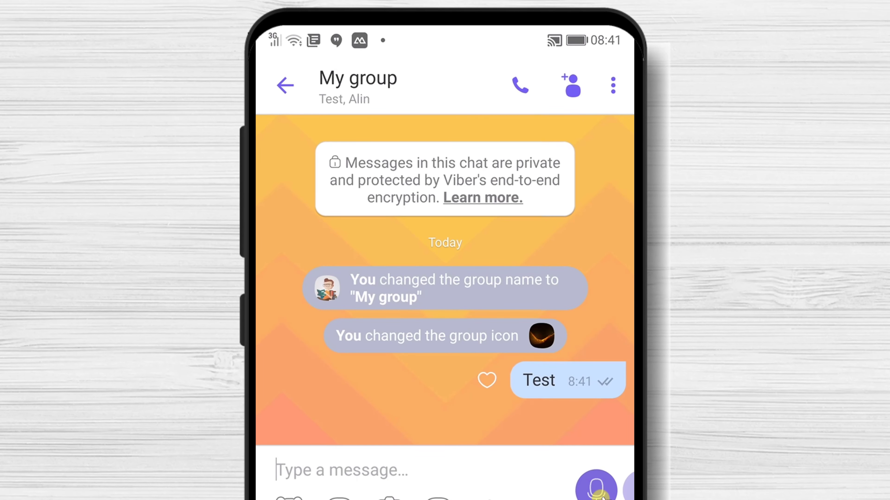
Step: Check the Test message's Info to see who has viewed it, then return to the chat
left_click(600, 386)
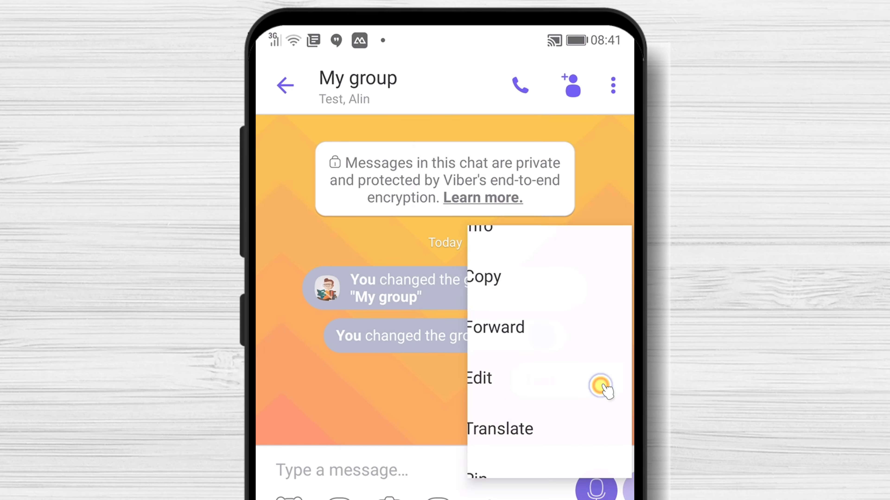
left_click(500, 206)
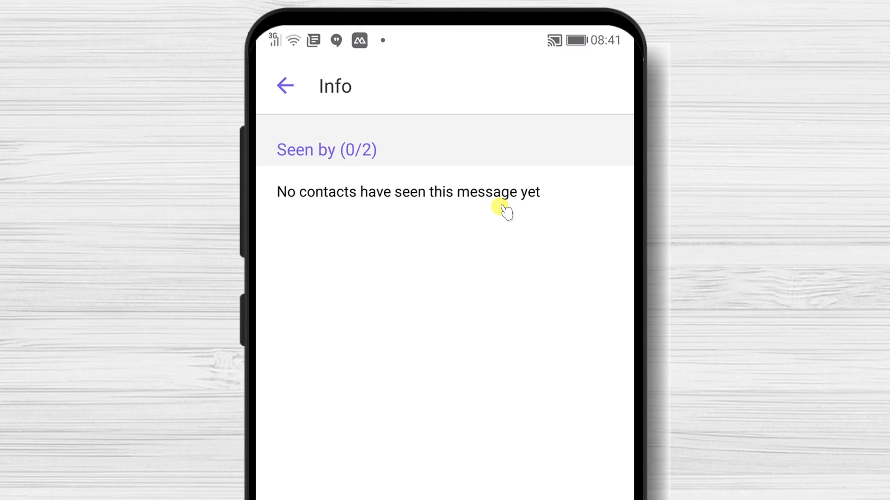
left_click(285, 85)
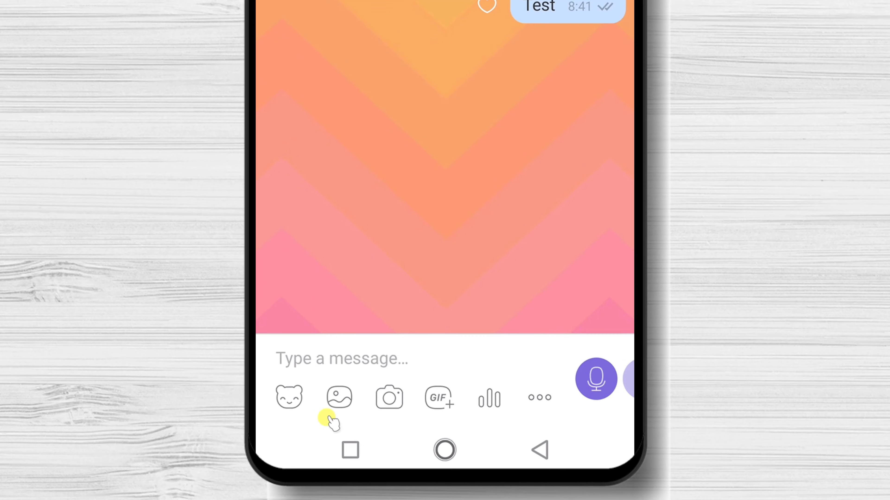
Step: Post a poll asking 'Why?' with the options 1, 2 and 10+ in My group
left_click(497, 402)
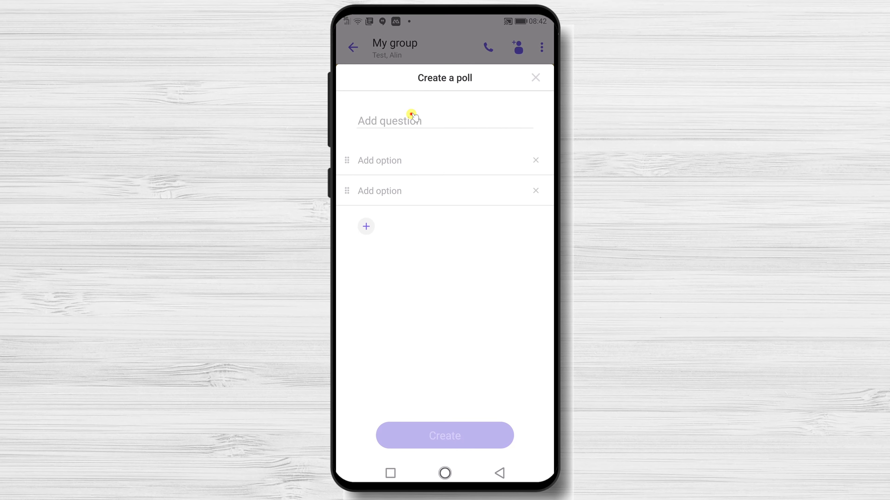
left_click(387, 0)
type("Why?")
left_click(391, 165)
type("1")
left_click(394, 192)
left_click(353, 441)
type("2")
left_click(366, 223)
type("10+")
left_click(468, 287)
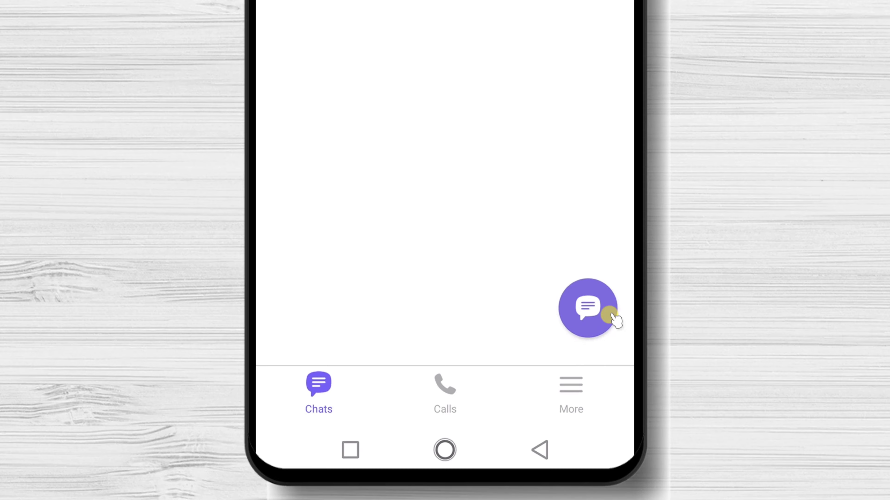
Step: Choose NEW COMMUNITY and swipe past the Manage and Chat intro pages to the setup form
left_click(611, 318)
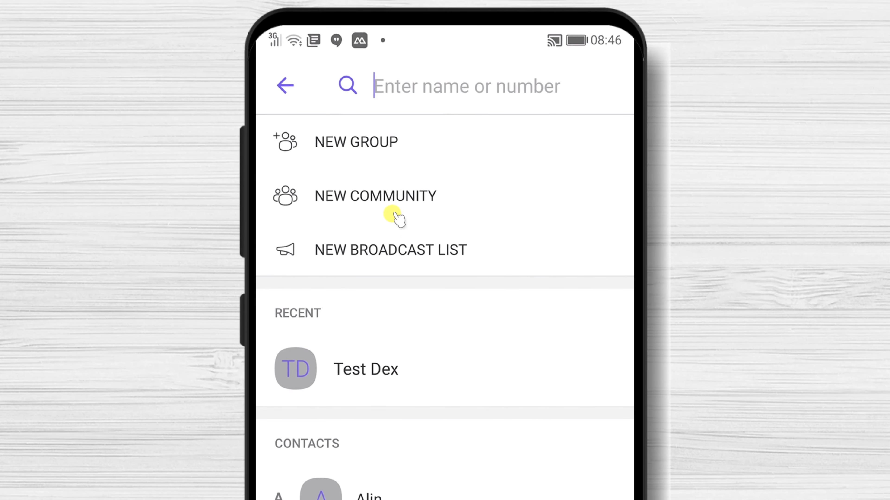
left_click(390, 199)
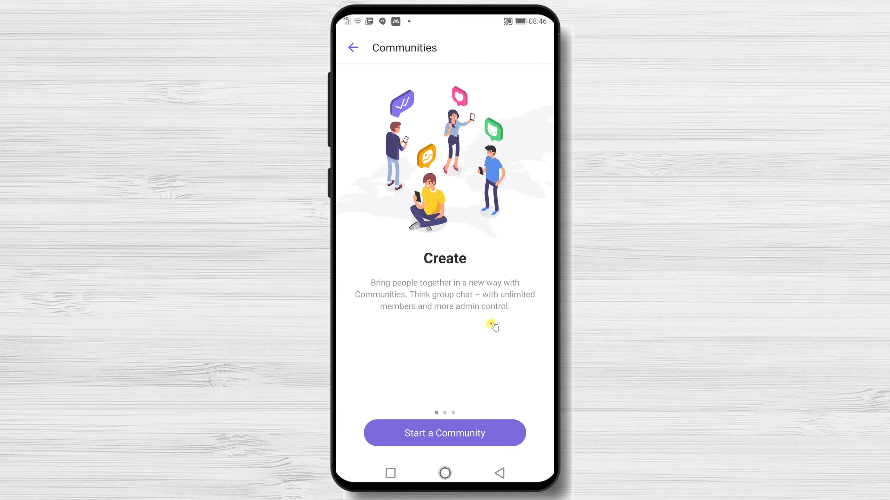
left_click_drag(492, 325, 338, 334)
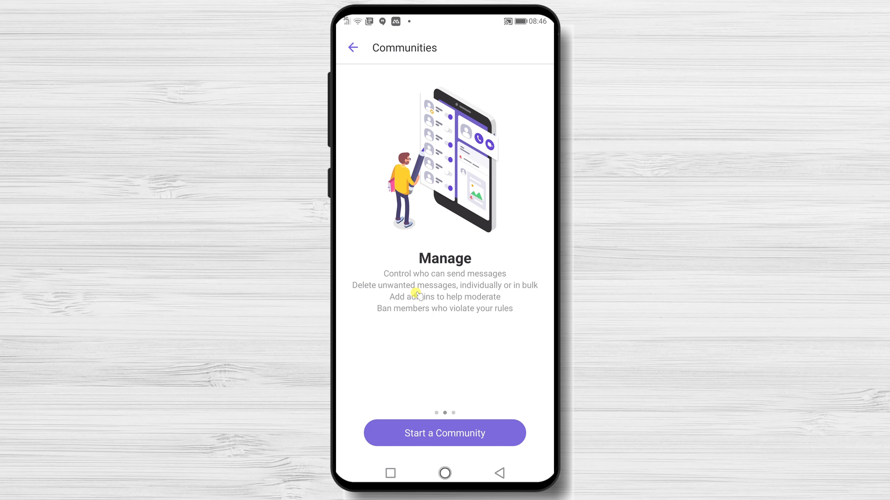
left_click_drag(514, 313, 386, 338)
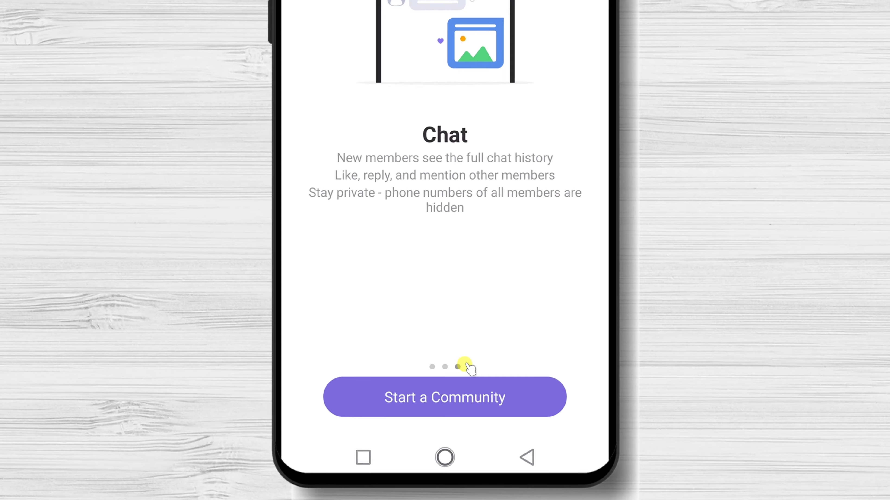
left_click(467, 434)
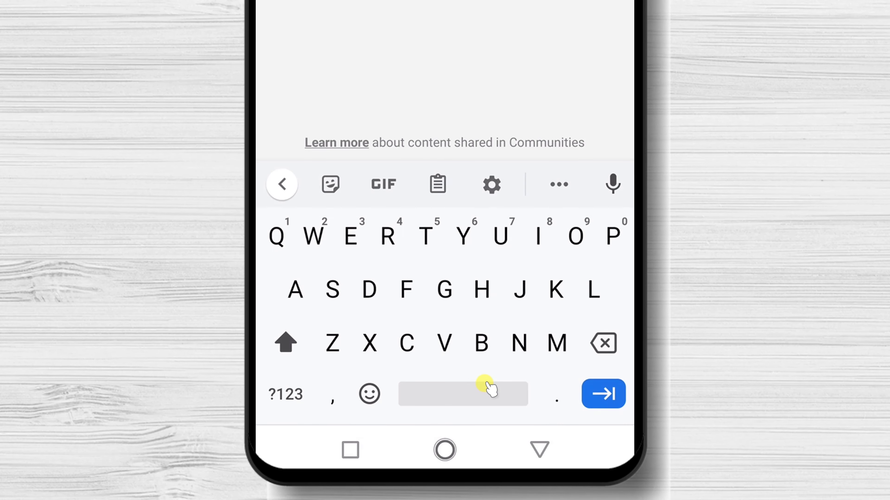
Step: Create the community 'Dex How' with 'Community' as its About description
type("Dex")
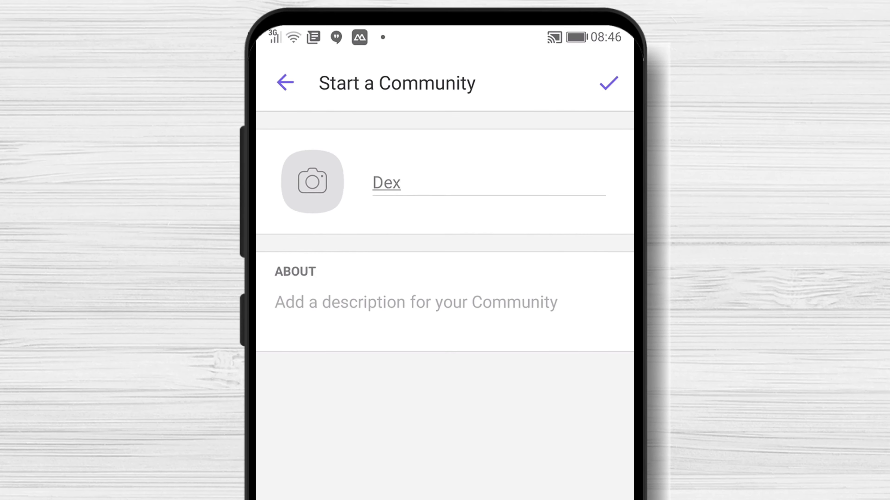
type(" How")
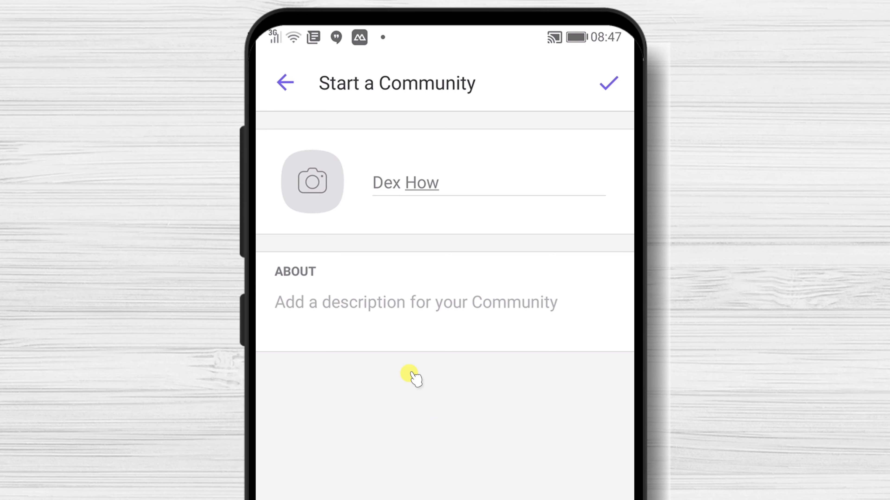
left_click(427, 302)
type("Community")
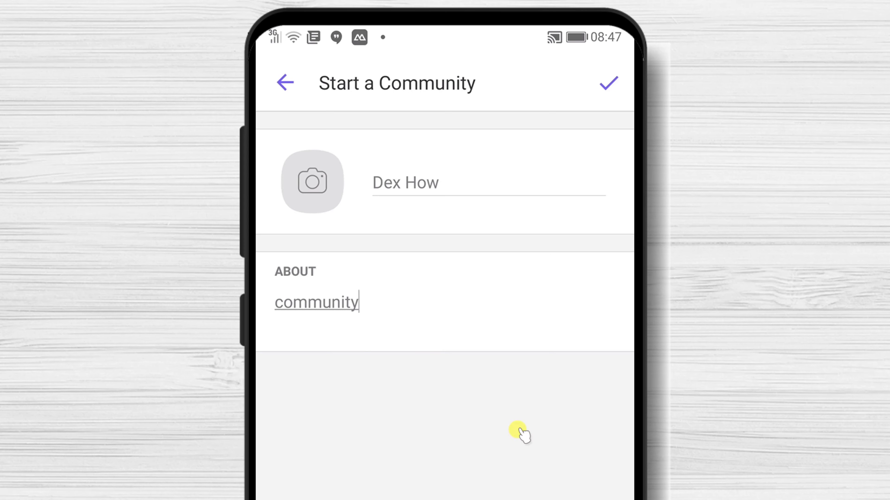
left_click(609, 83)
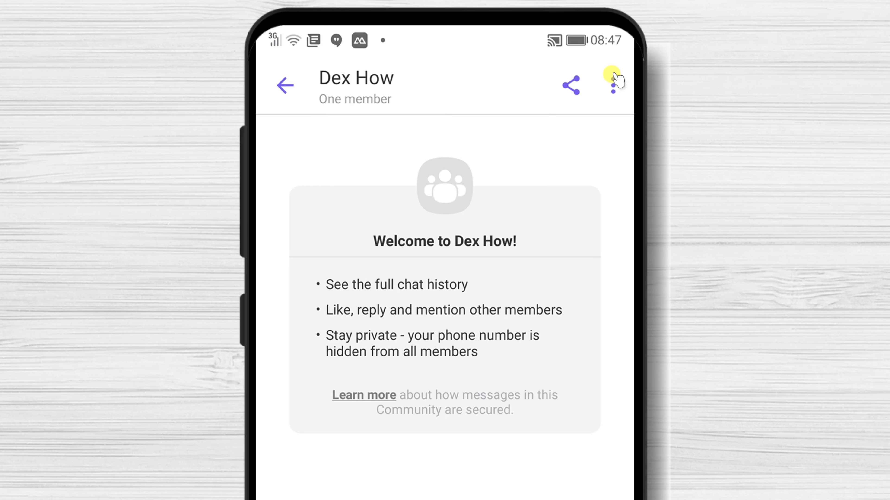
Step: Open Dex How's community info from the options menu and enter its name-and-photo editor
left_click(613, 79)
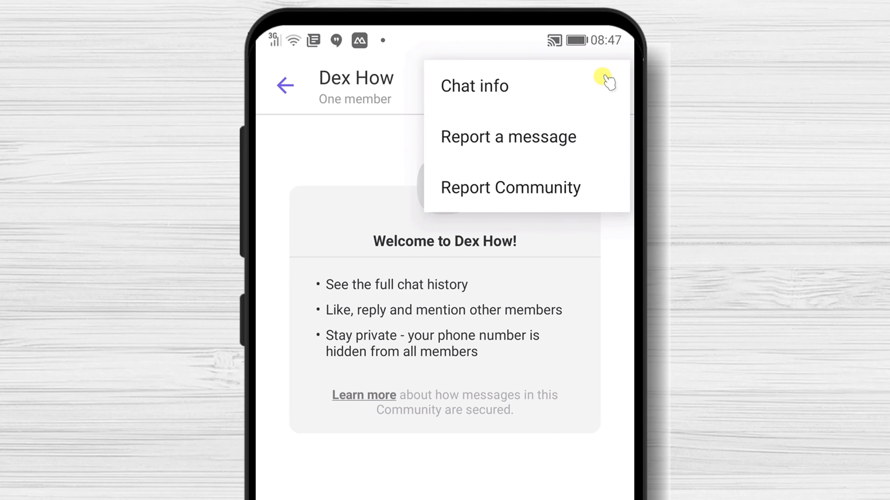
left_click(489, 86)
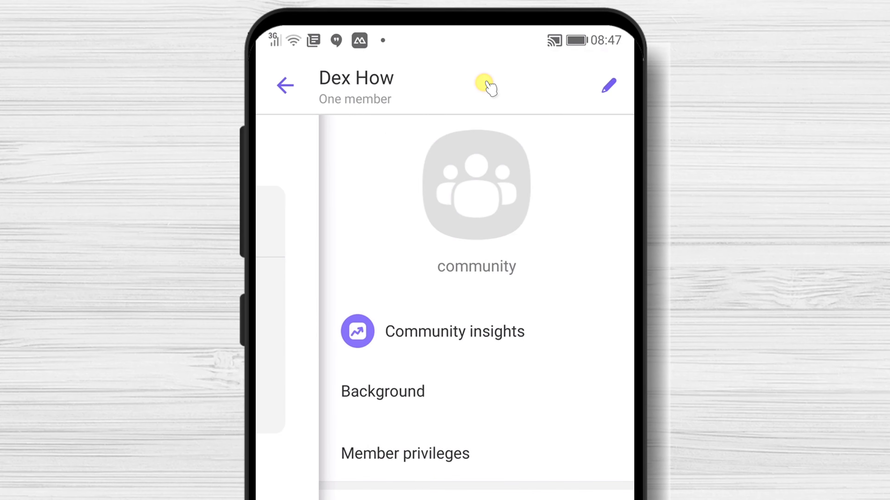
left_click(611, 94)
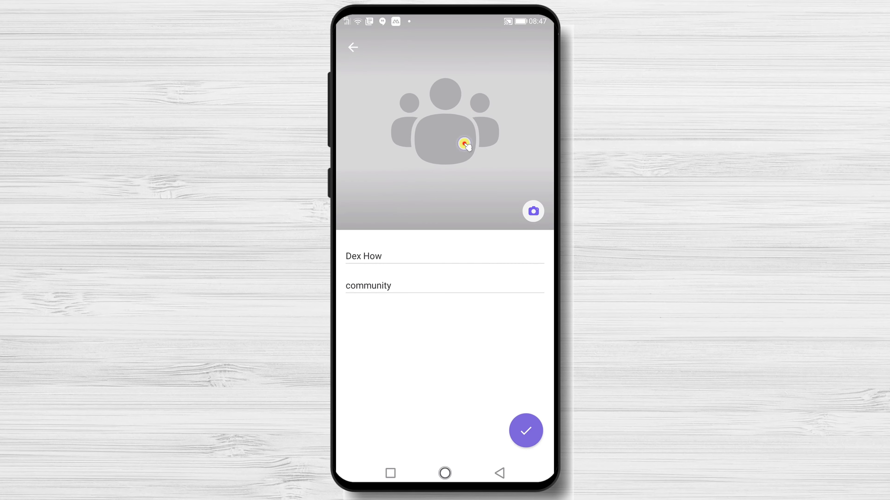
left_click(539, 215)
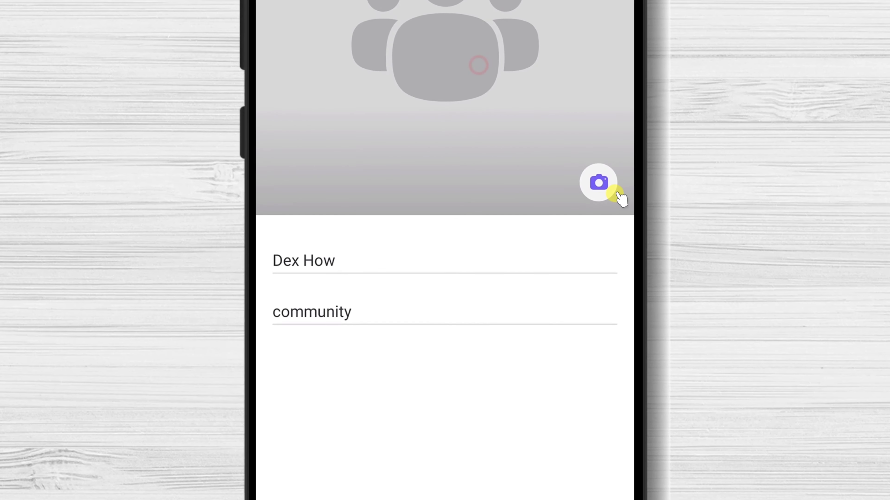
Step: Set the cartoon reading-man image from Download as the Dex How community photo and save
left_click(607, 192)
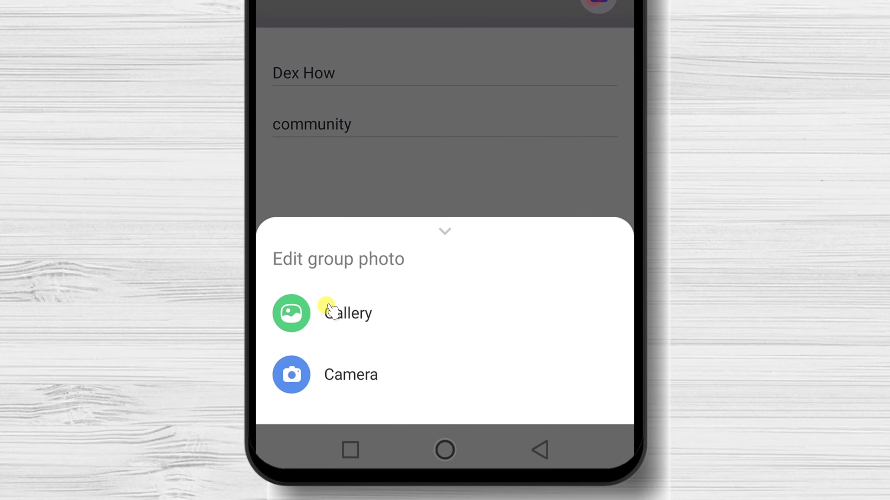
left_click(360, 331)
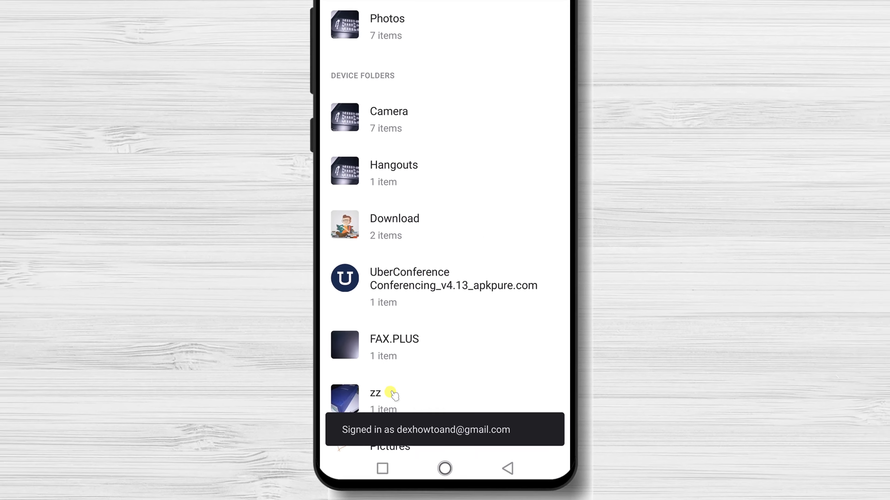
left_click(389, 215)
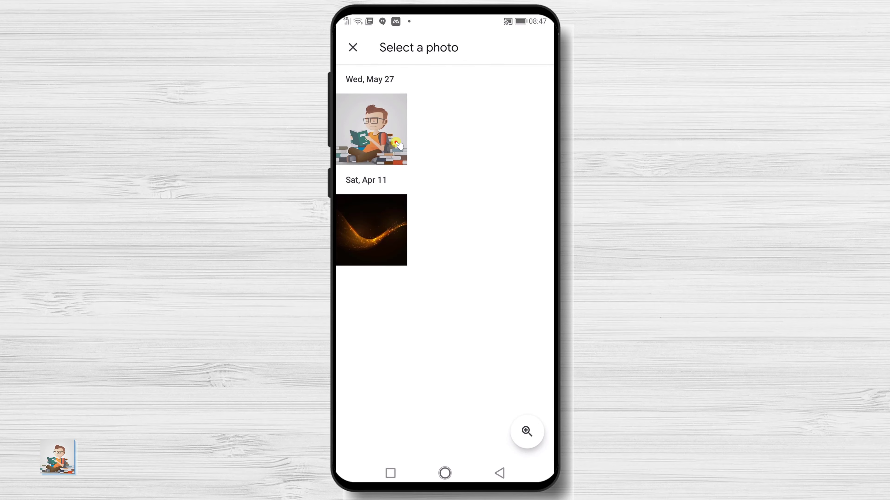
left_click(398, 145)
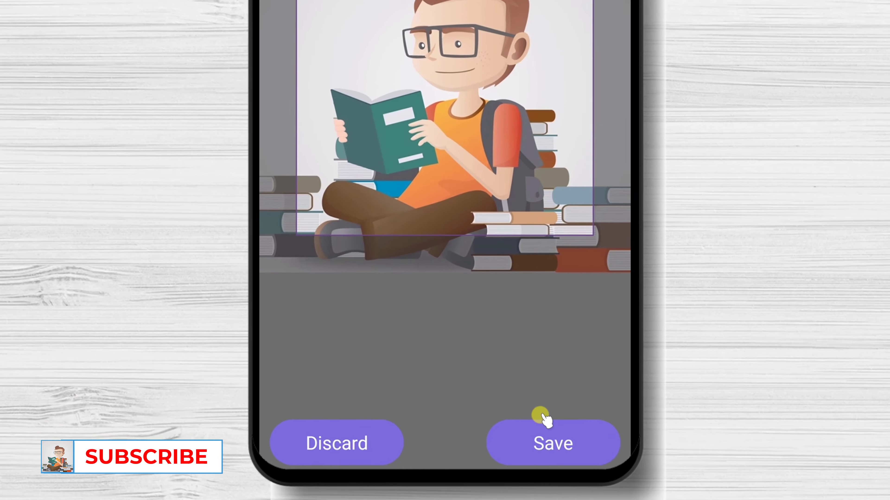
left_click(564, 438)
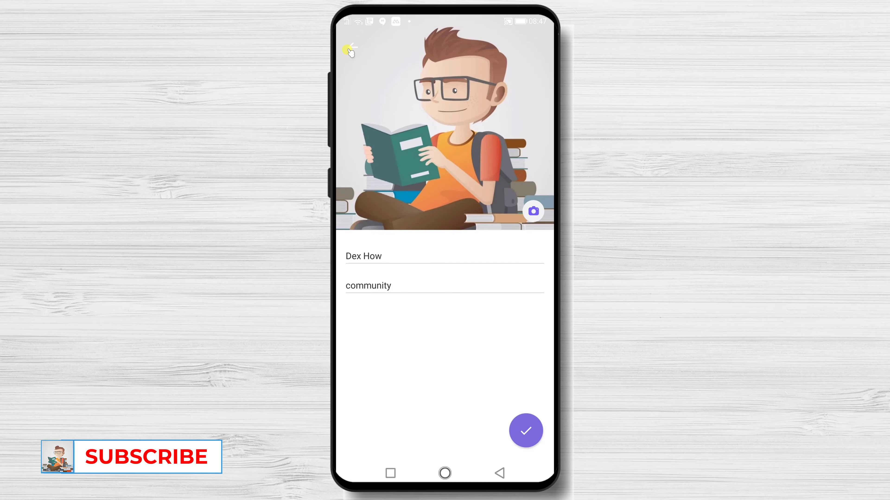
left_click(351, 47)
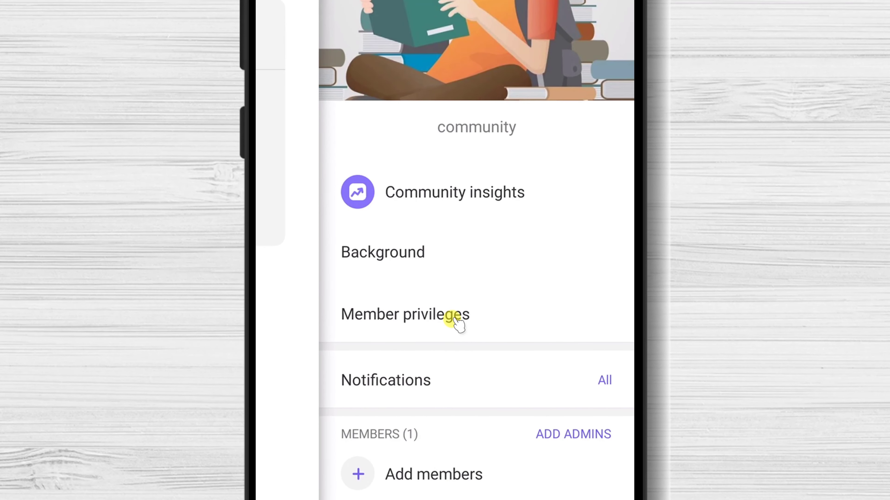
left_click(454, 320)
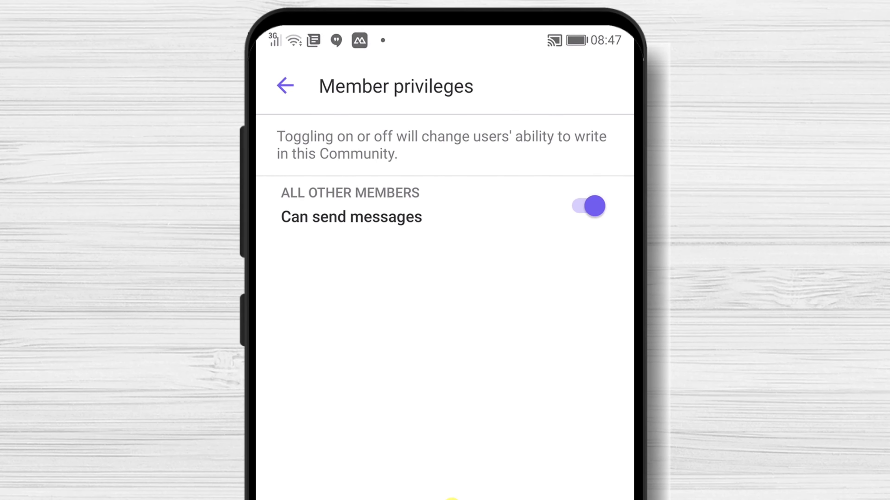
left_click(285, 86)
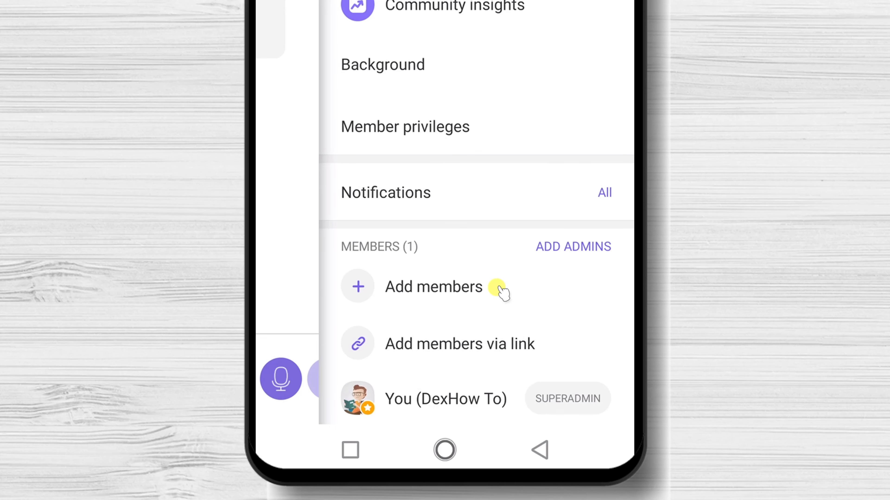
Step: Send the Dex How invite link to a contact through Viber's share sheet, then reopen Dex How
scroll(496, 182, "up", 3)
scroll(501, 184, "down", 7)
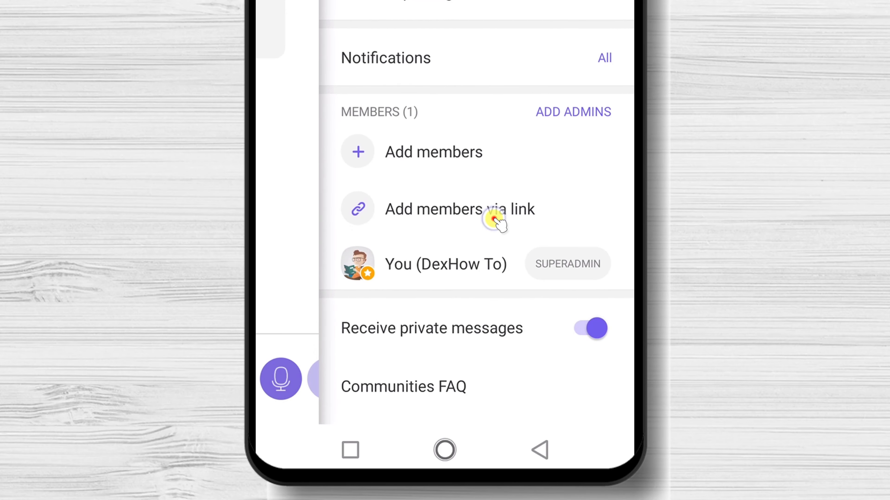
left_click(494, 219)
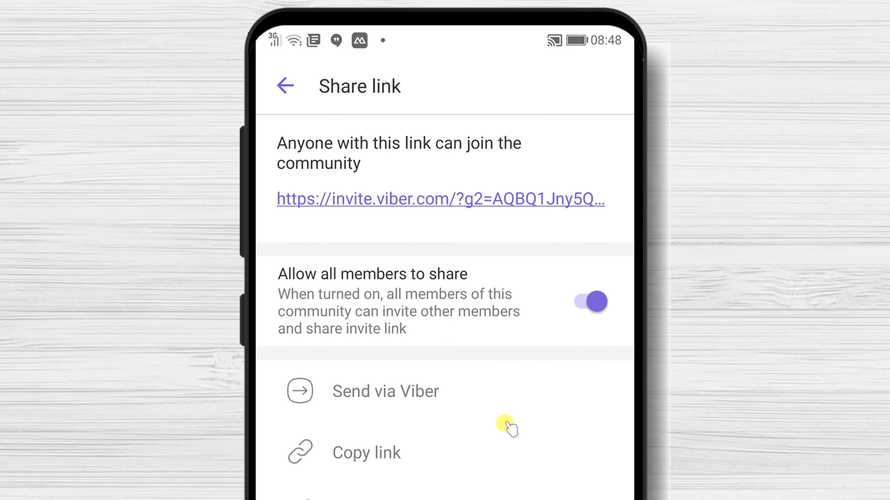
left_click(521, 199)
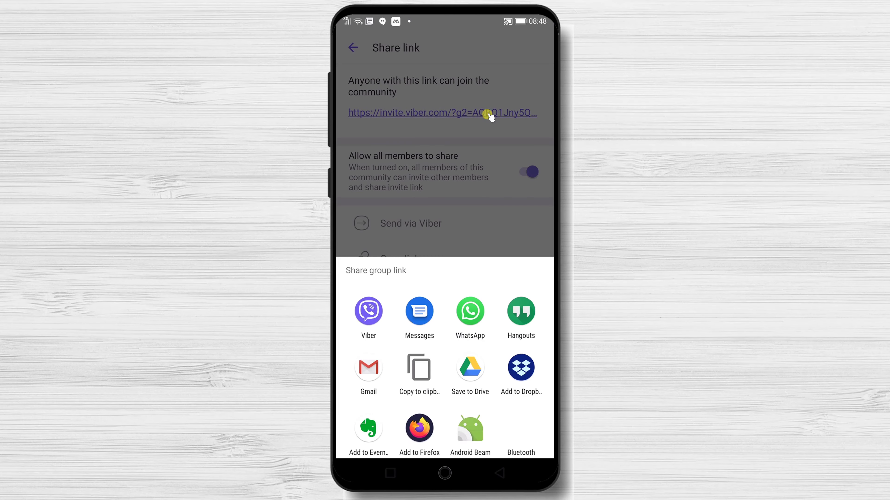
left_click(370, 317)
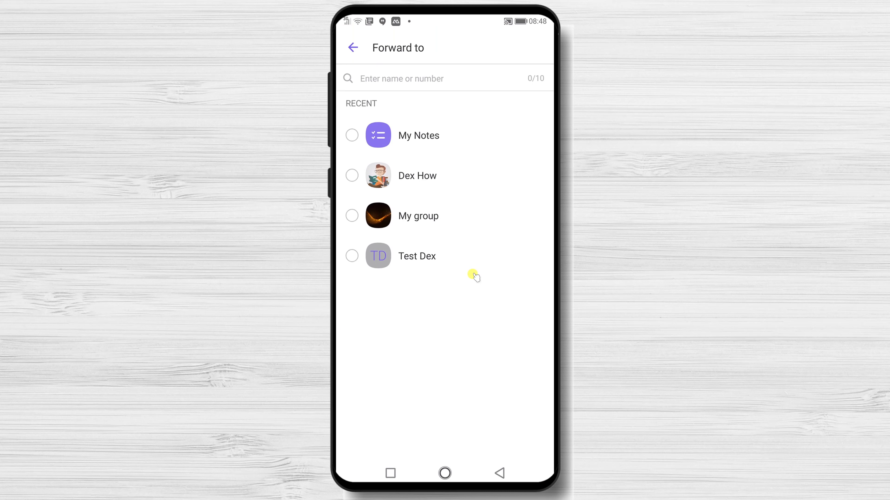
left_click(343, 258)
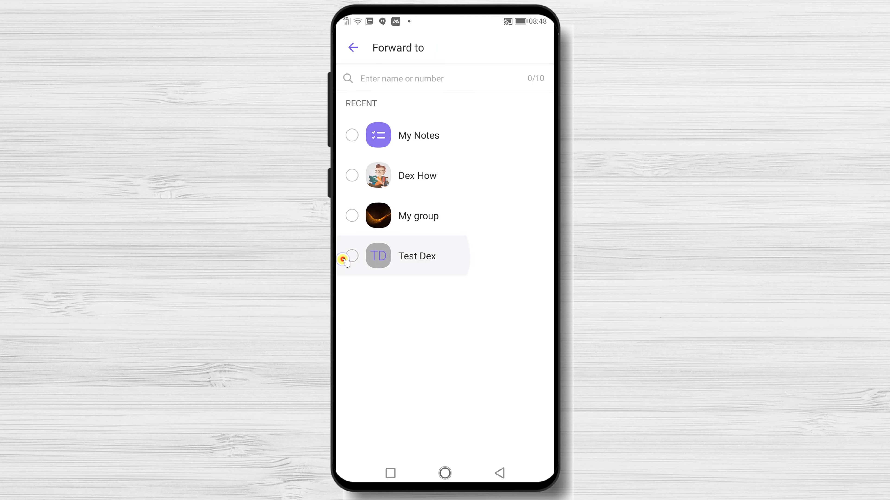
left_click(525, 428)
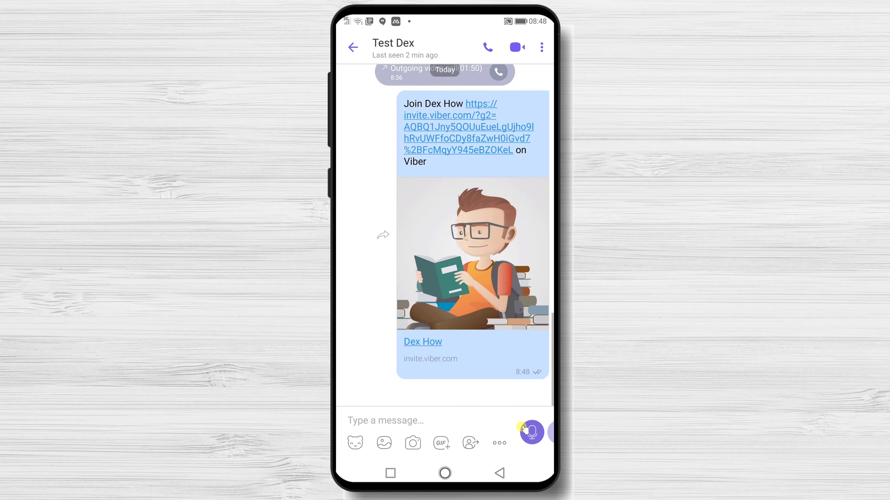
left_click(352, 47)
left_click(492, 92)
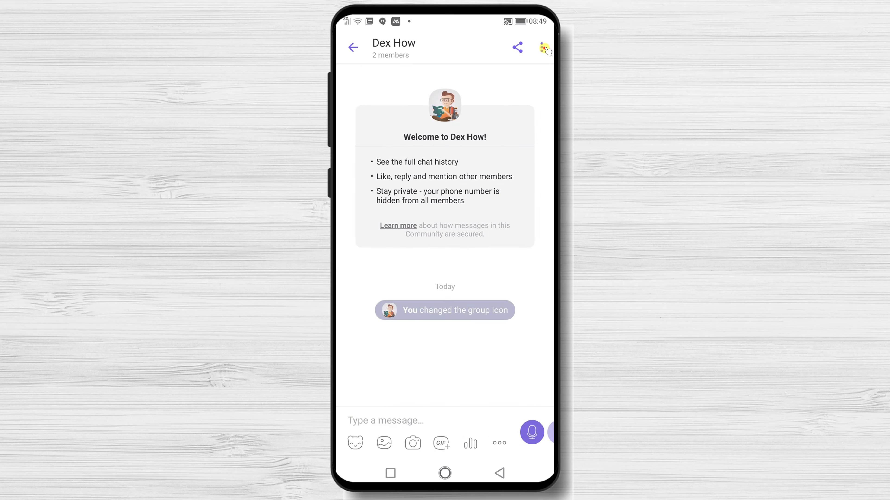
Step: Make the other member an admin from the full member list in Dex How's chat info
left_click(544, 48)
left_click(482, 53)
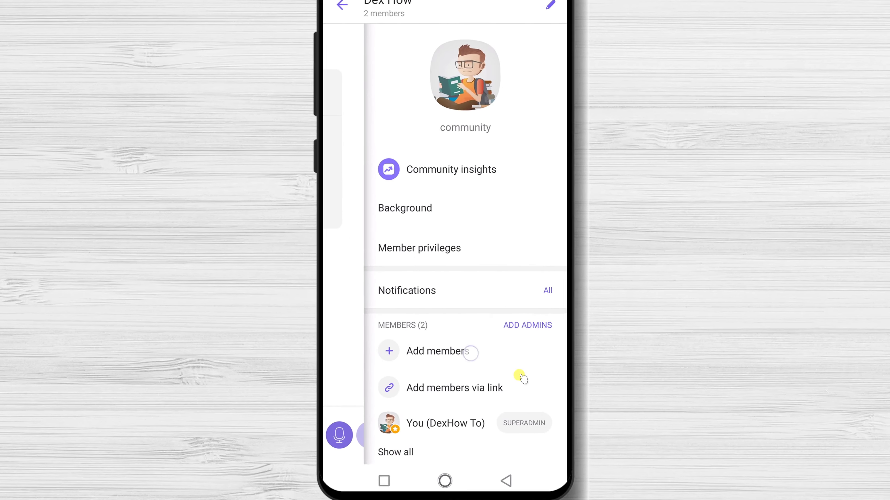
scroll(522, 378, "down", 3)
left_click(393, 367)
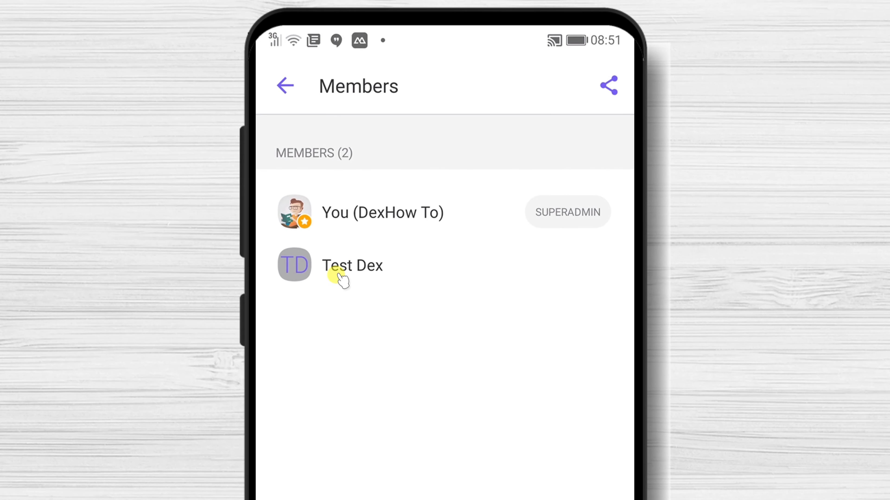
left_click(338, 275)
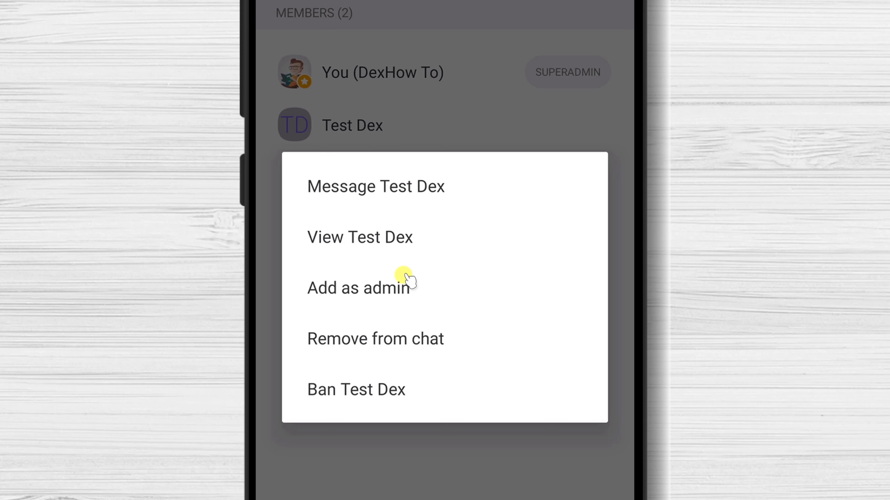
left_click(395, 290)
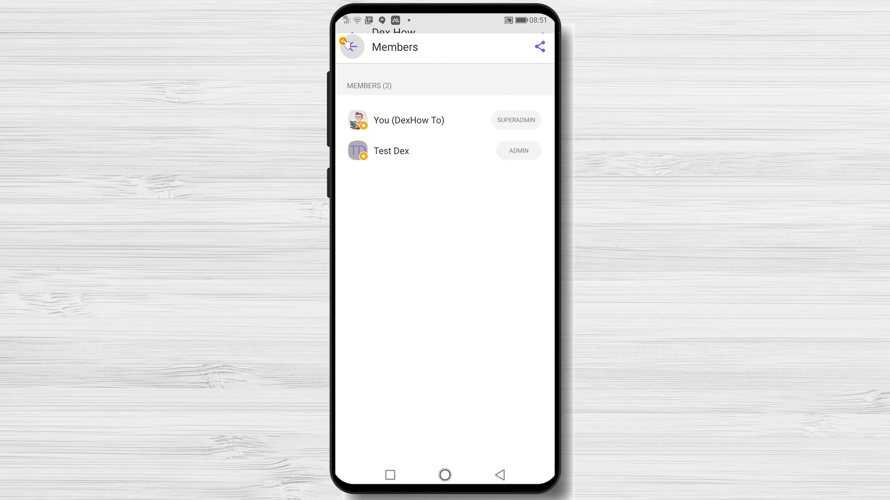
left_click(352, 45)
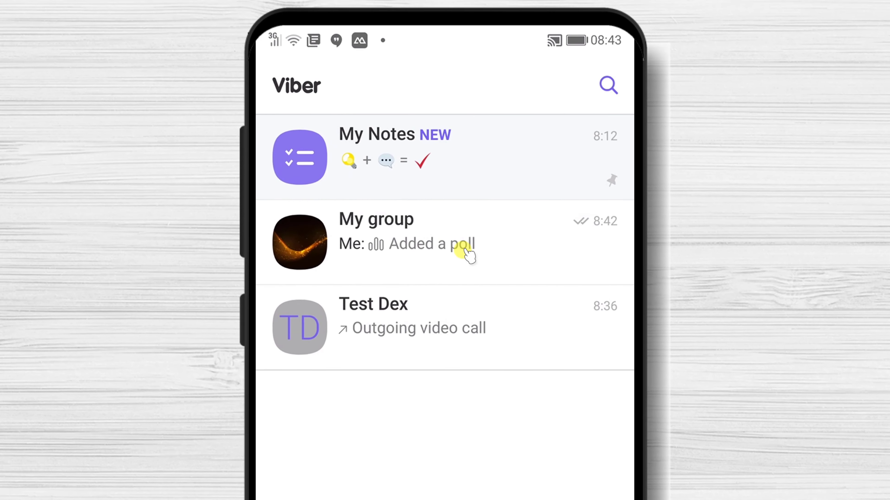
Step: Open My group, return to the Chats list, and switch to the Calls tab
left_click(455, 142)
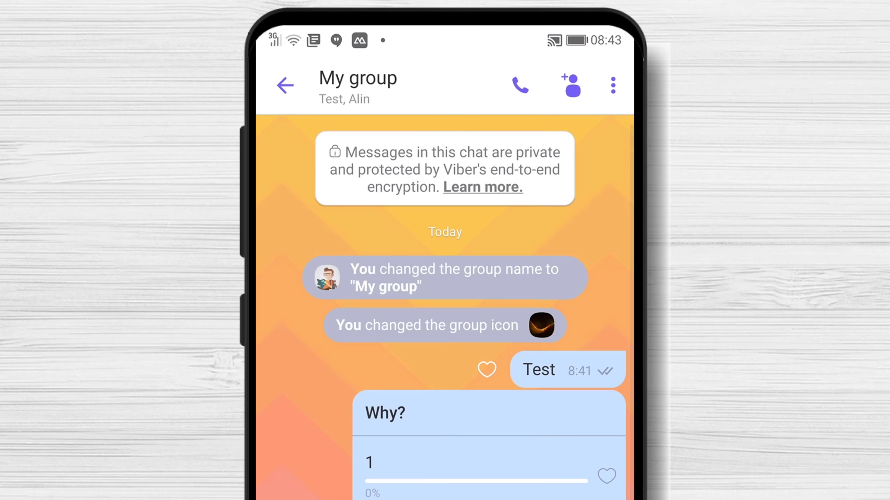
left_click(517, 87)
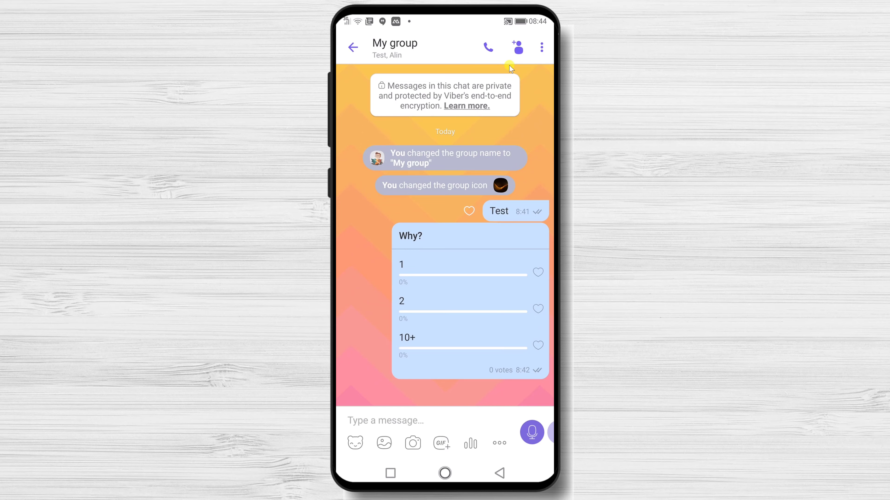
left_click(356, 50)
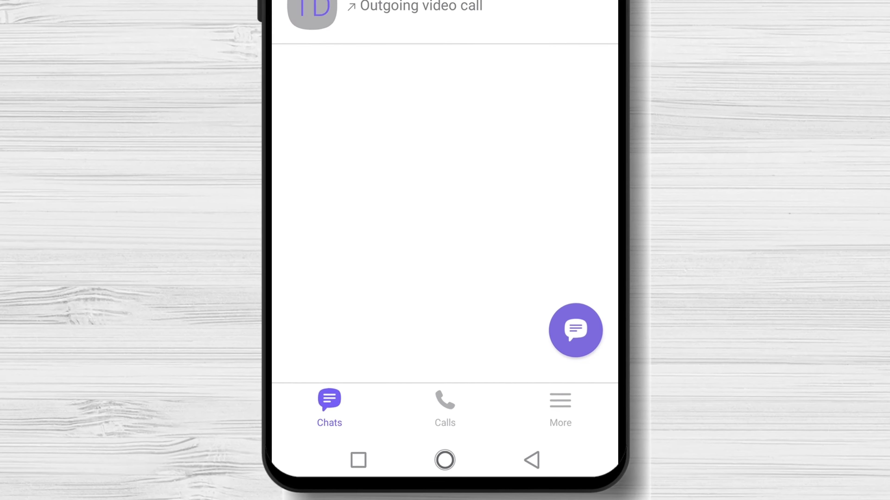
left_click(449, 414)
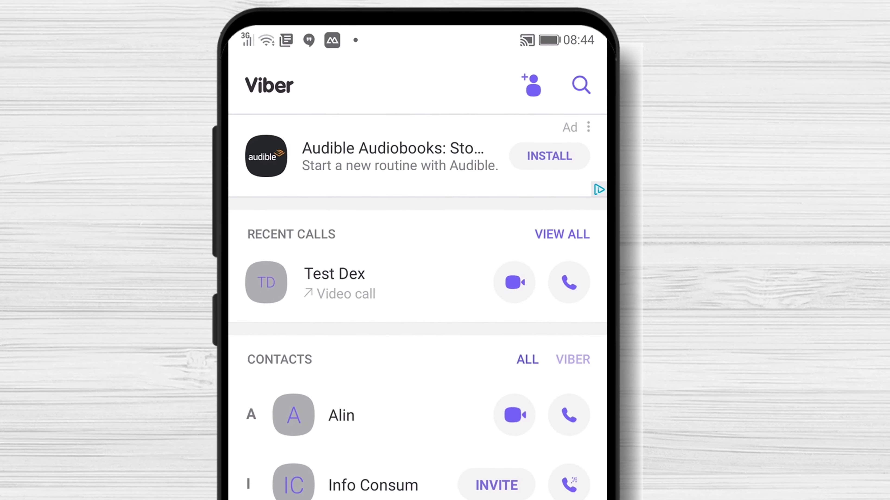
Step: Voice-call the recent contact, add a second contact to start a group call, and turn the speaker off
left_click(582, 73)
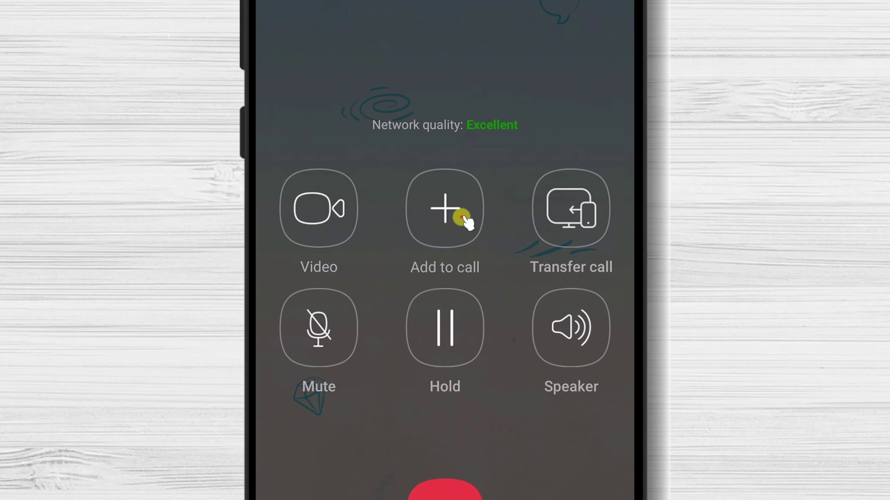
left_click(461, 217)
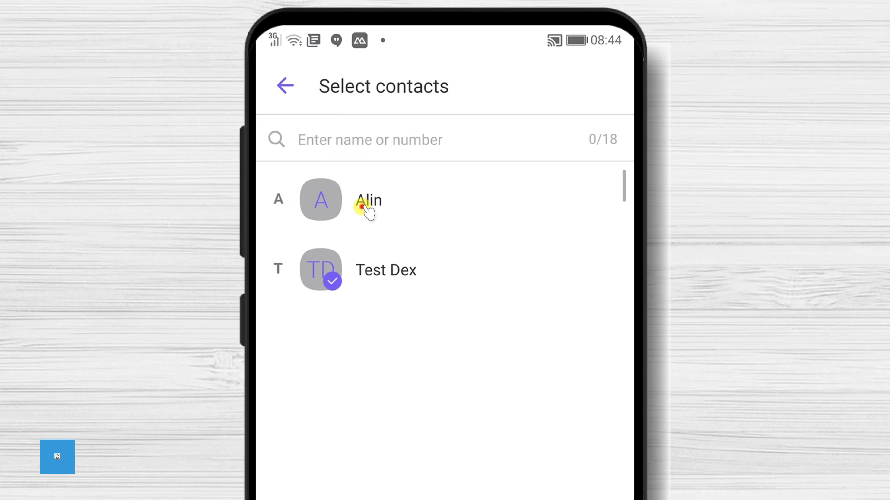
left_click(361, 207)
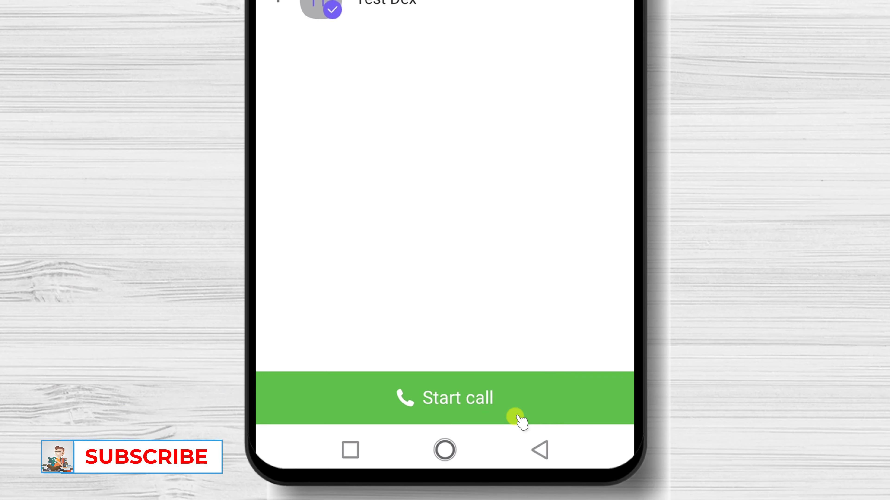
left_click(518, 418)
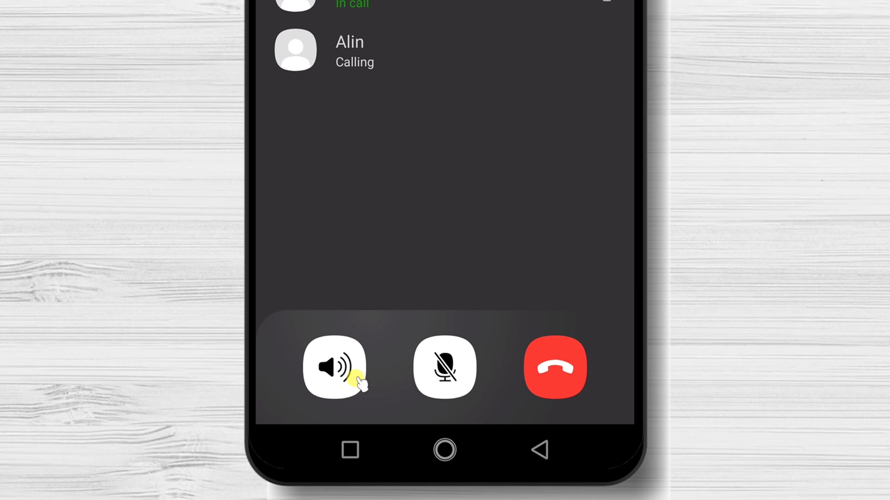
left_click(342, 378)
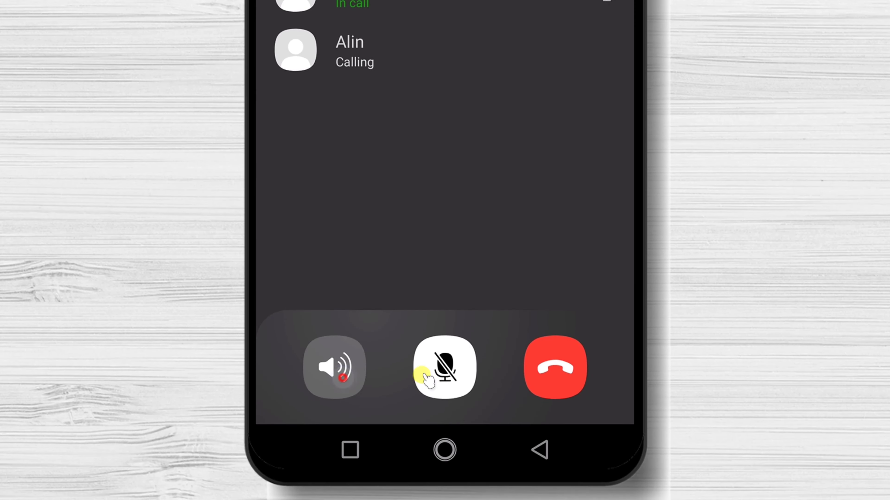